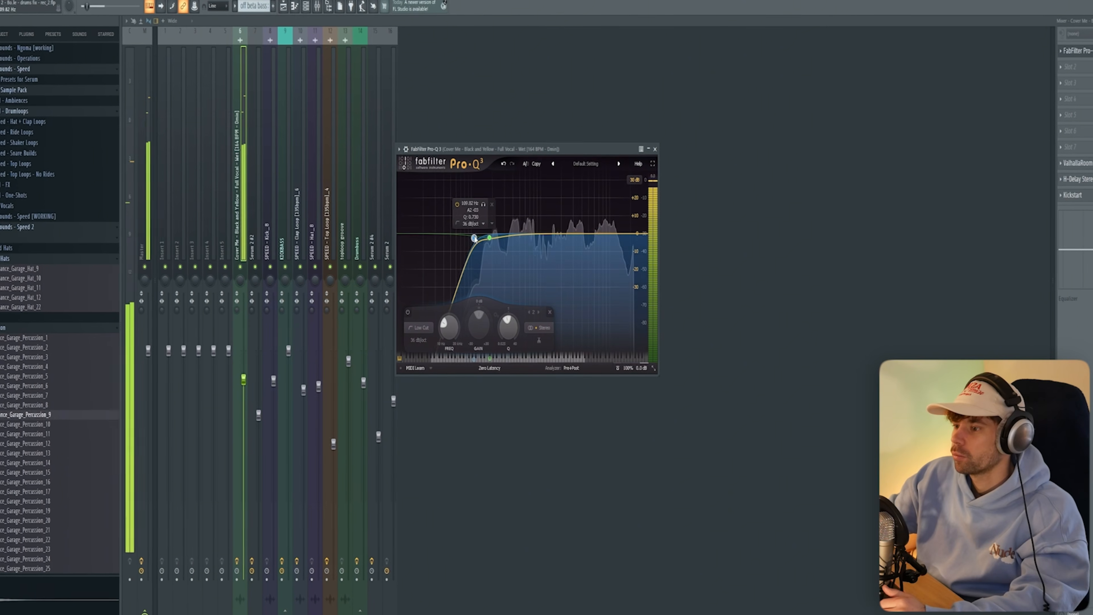
Review the ValhallaRoom, H-Delay and Kickstart effects on the Cover Me vocal's mixer track.
click(1083, 44)
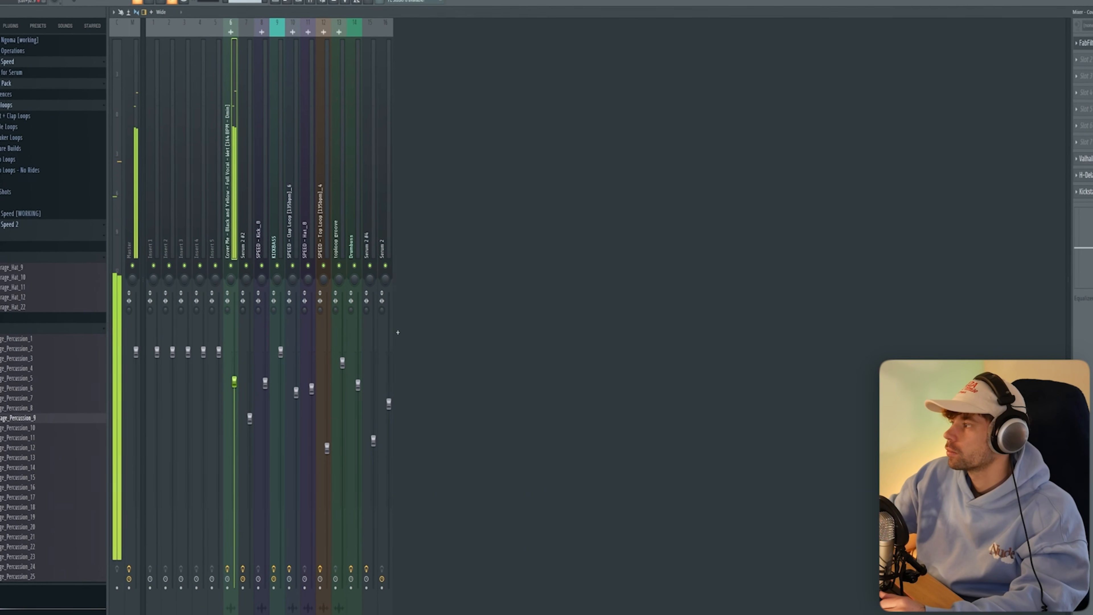
click(1084, 160)
drag(643, 124, 490, 118)
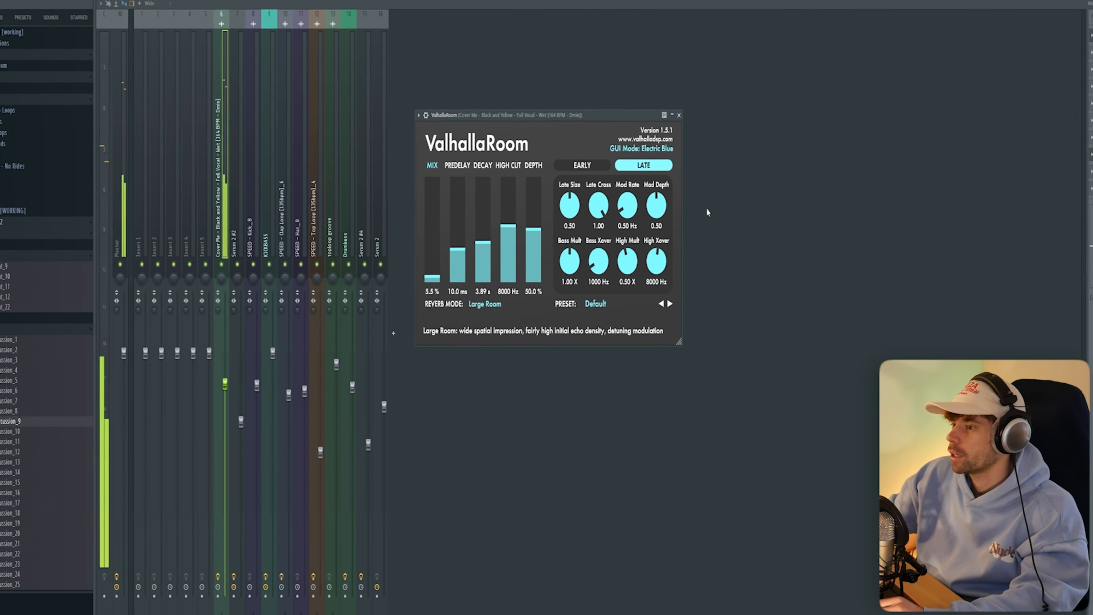
click(1090, 155)
click(1089, 172)
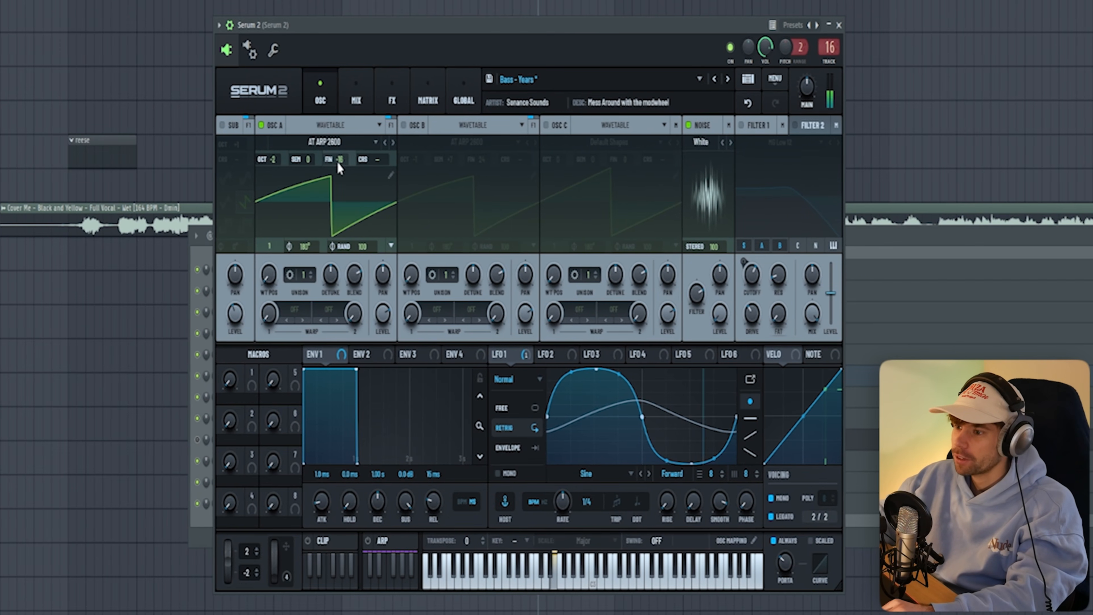
Enable oscillator B of the Serum 2 reese bass and turn its Distortion effect back on.
click(403, 125)
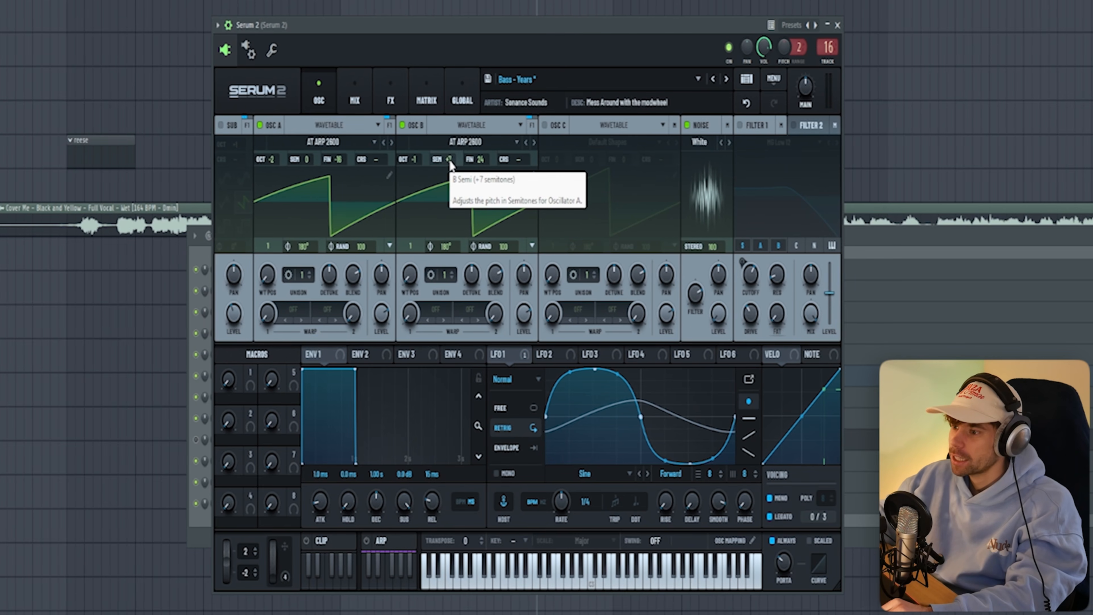
scroll(412, 164, up, 1)
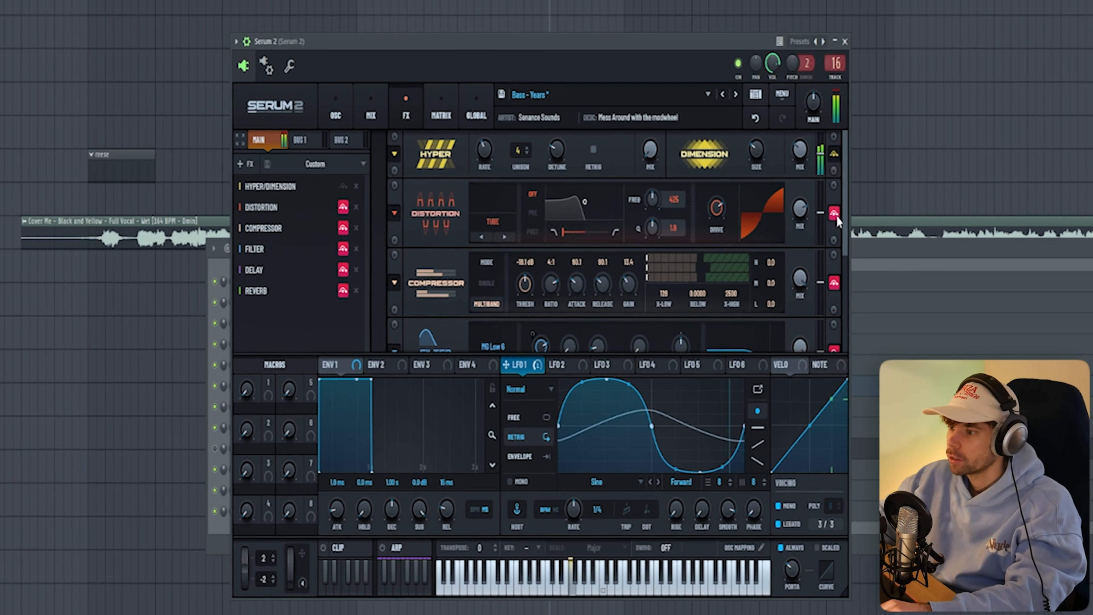
click(835, 214)
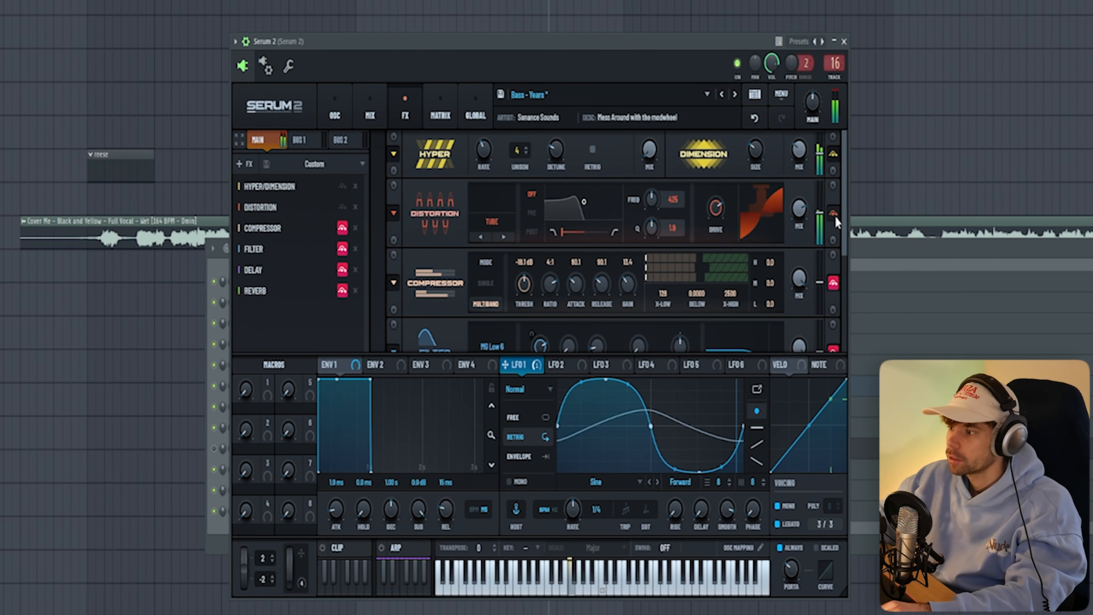
scroll(831, 194, down, 3)
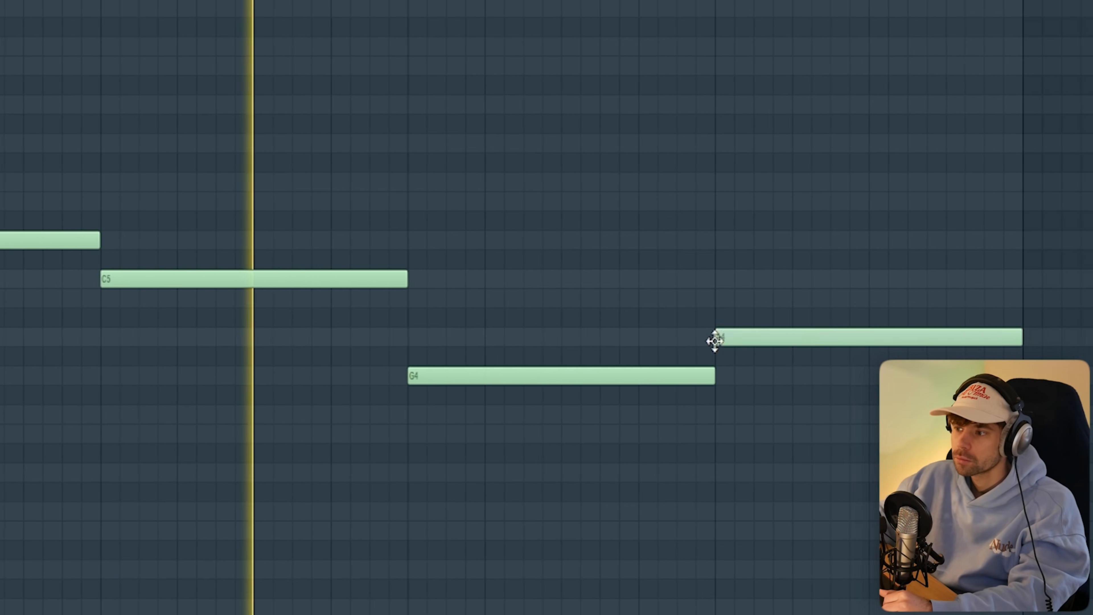
Raise the last reese note by one semitone and adjust the threshold and attack of Pro-C 2 on the Serum 2 track.
drag(719, 340, 720, 321)
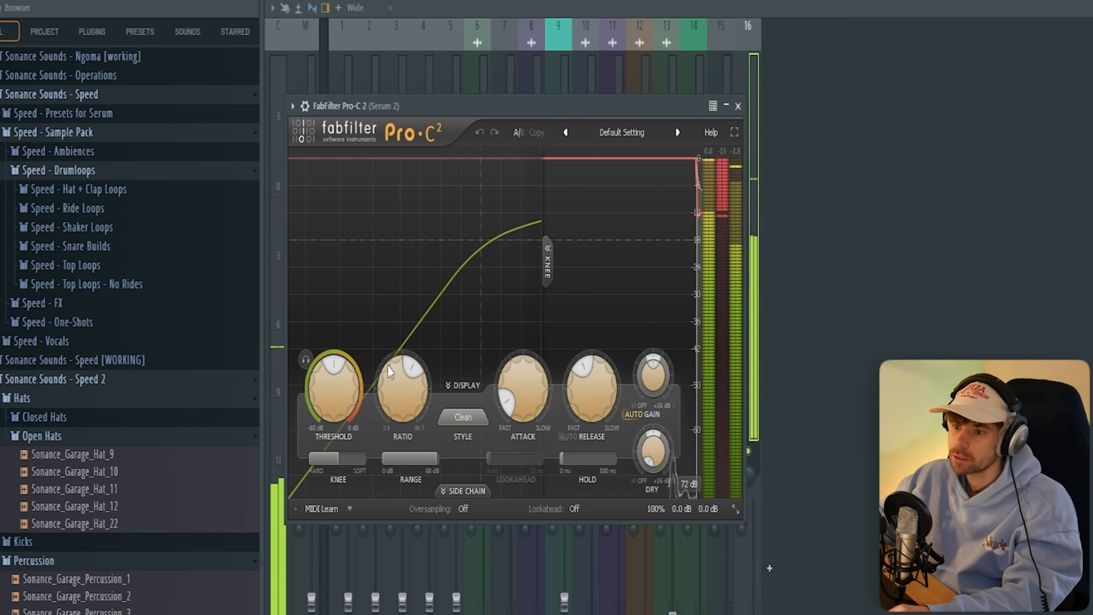
drag(323, 397, 323, 394)
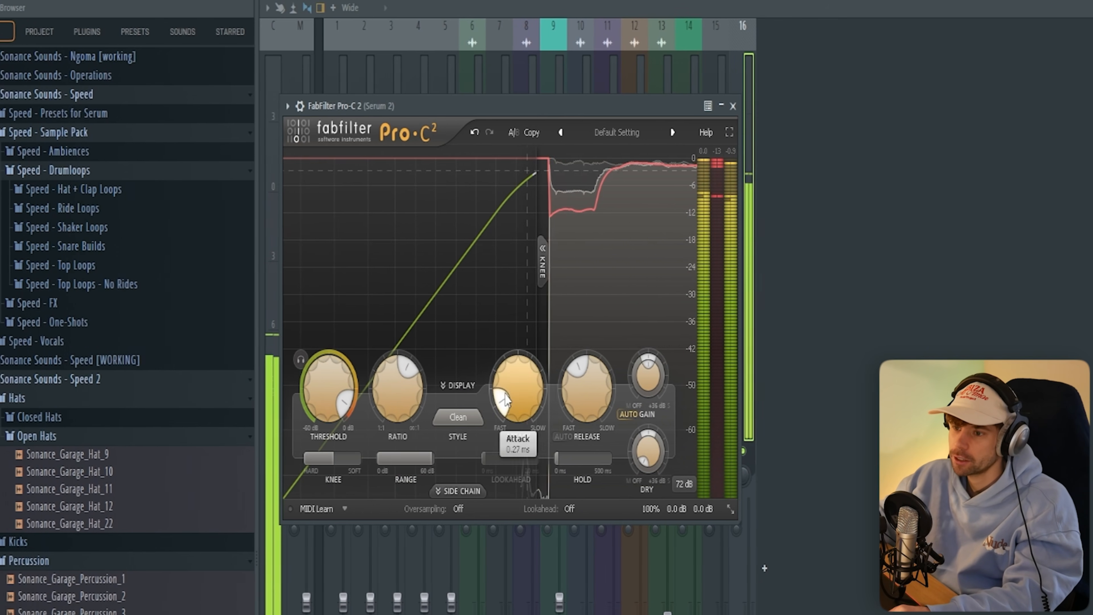
drag(508, 406, 507, 392)
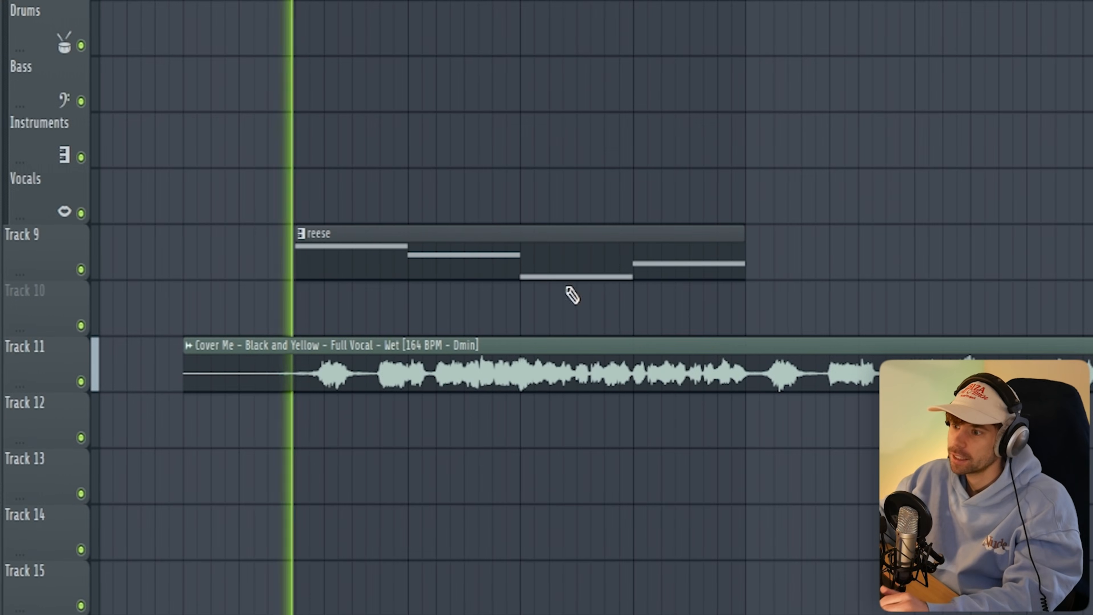
Duplicate the reese clip on Track 9 directly after the original.
drag(520, 258, 966, 258)
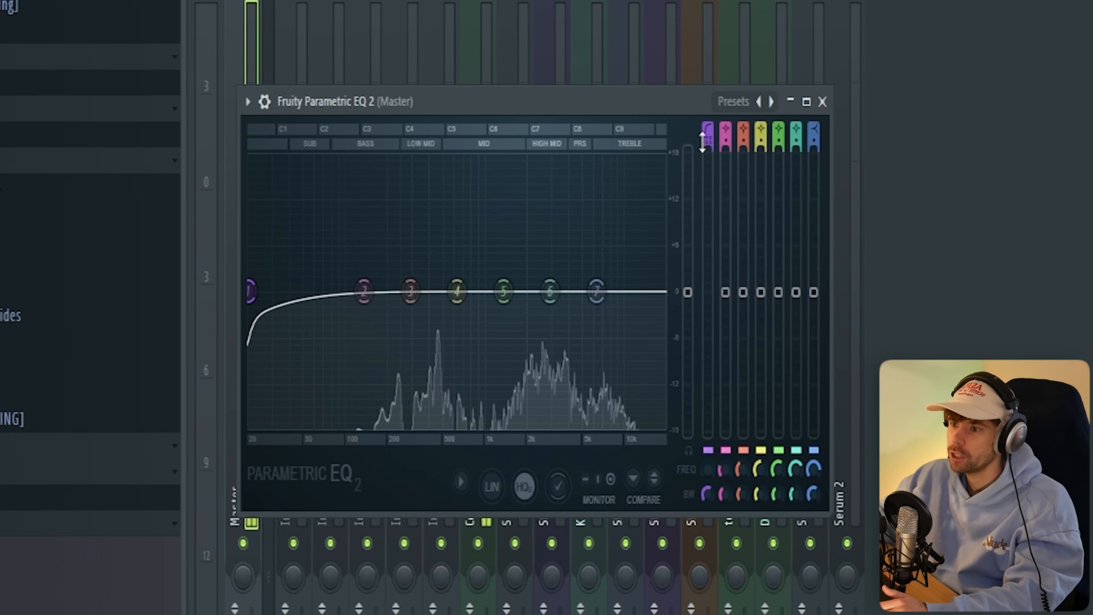
Raise the low-cut frequency of band 1 in the master track's Fruity Parametric EQ 2.
drag(707, 478, 701, 470)
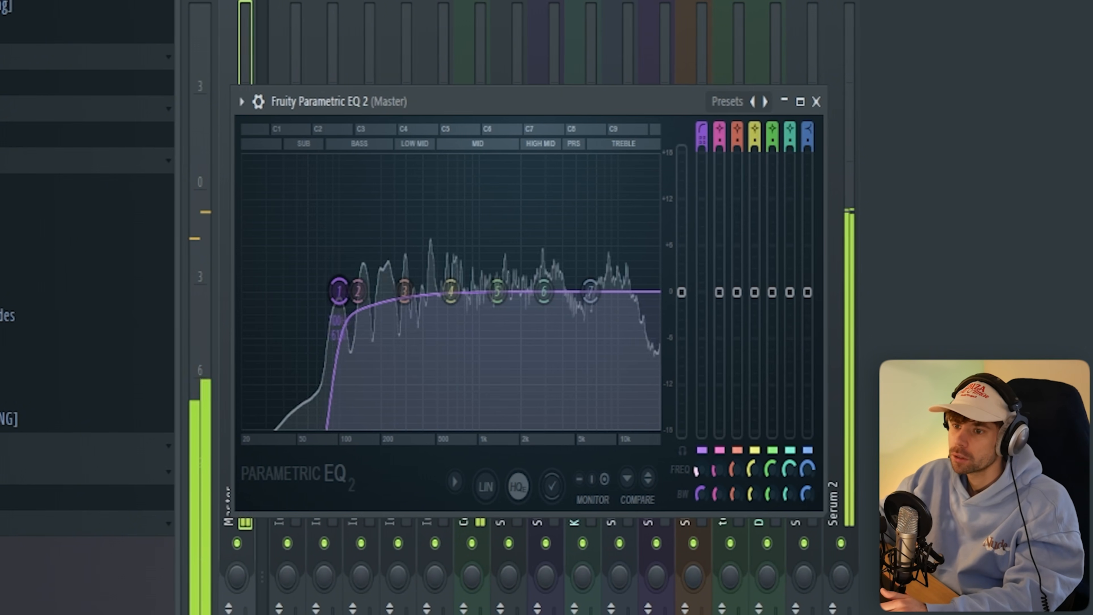
drag(700, 470, 700, 466)
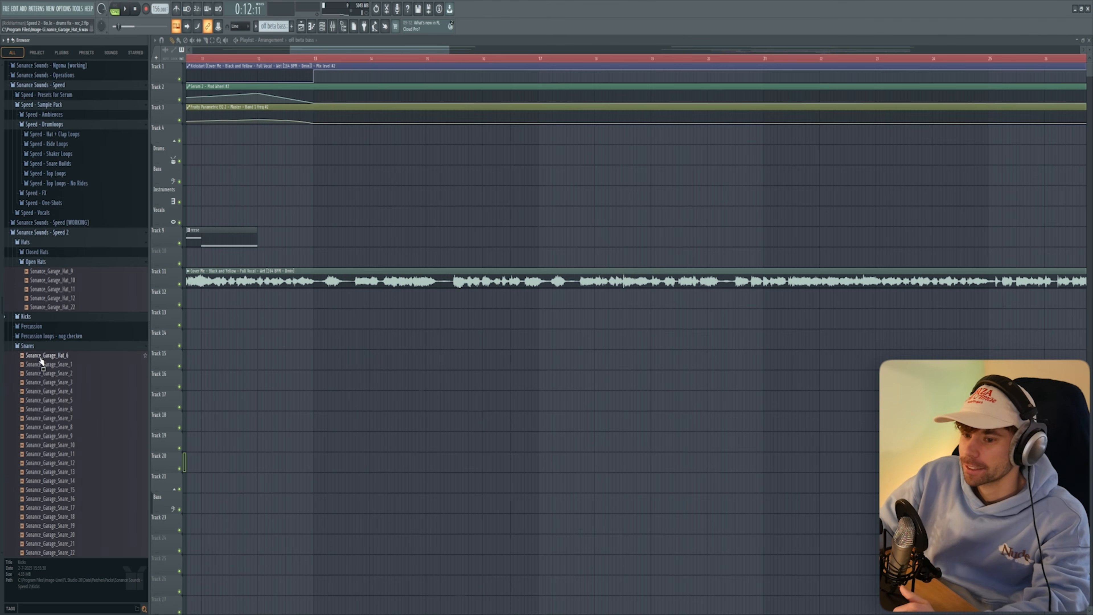
Move the long bass note up to D5 and select all notes of the off-beat bass pattern.
scroll(41, 361, down, 1)
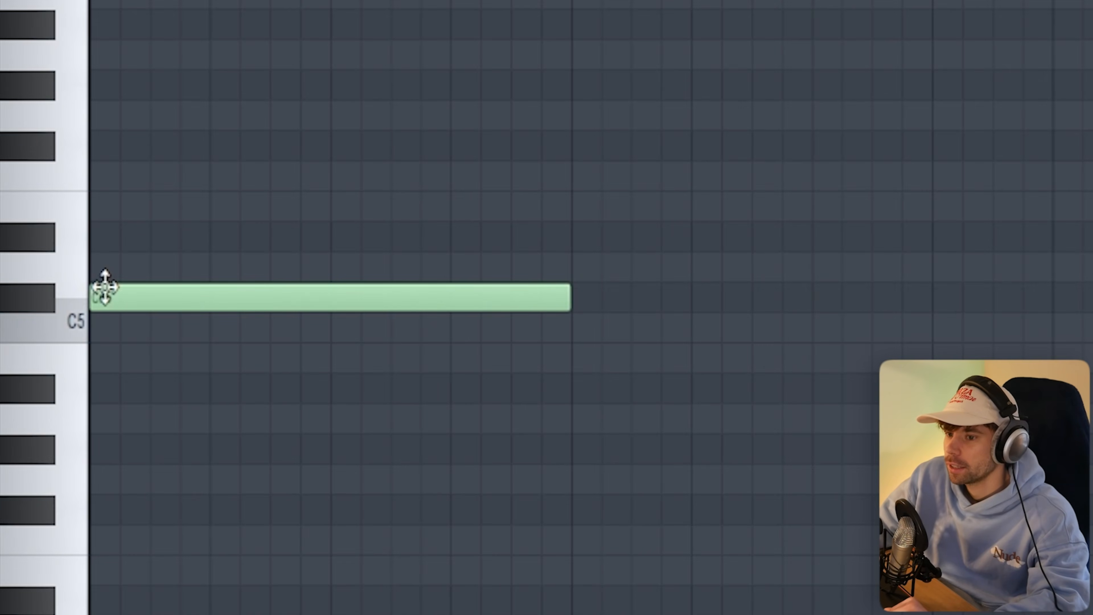
drag(104, 287, 87, 250)
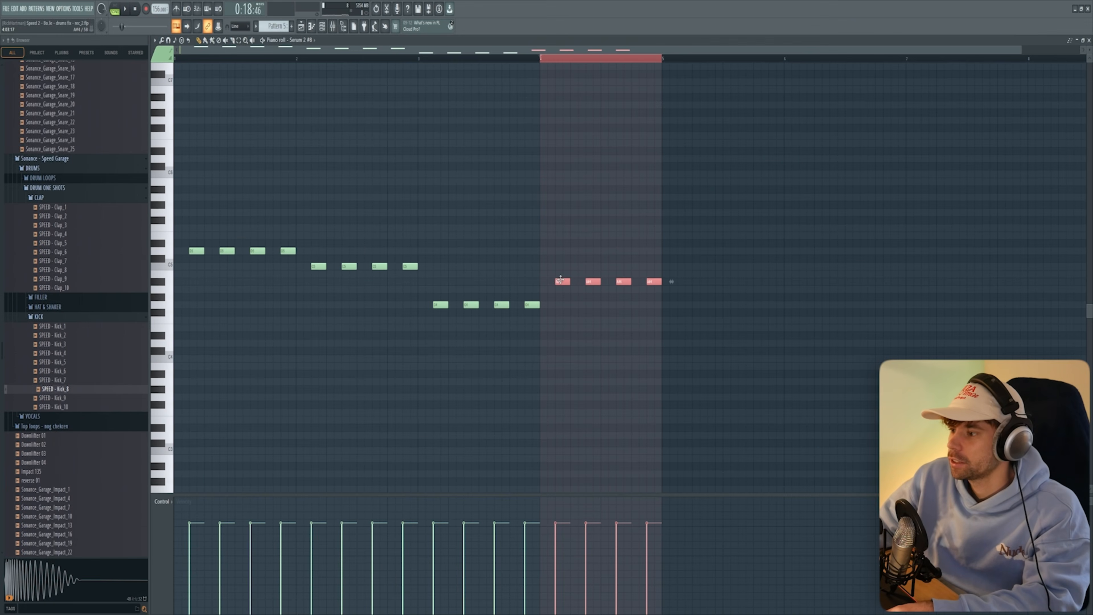
key(ctrl+a)
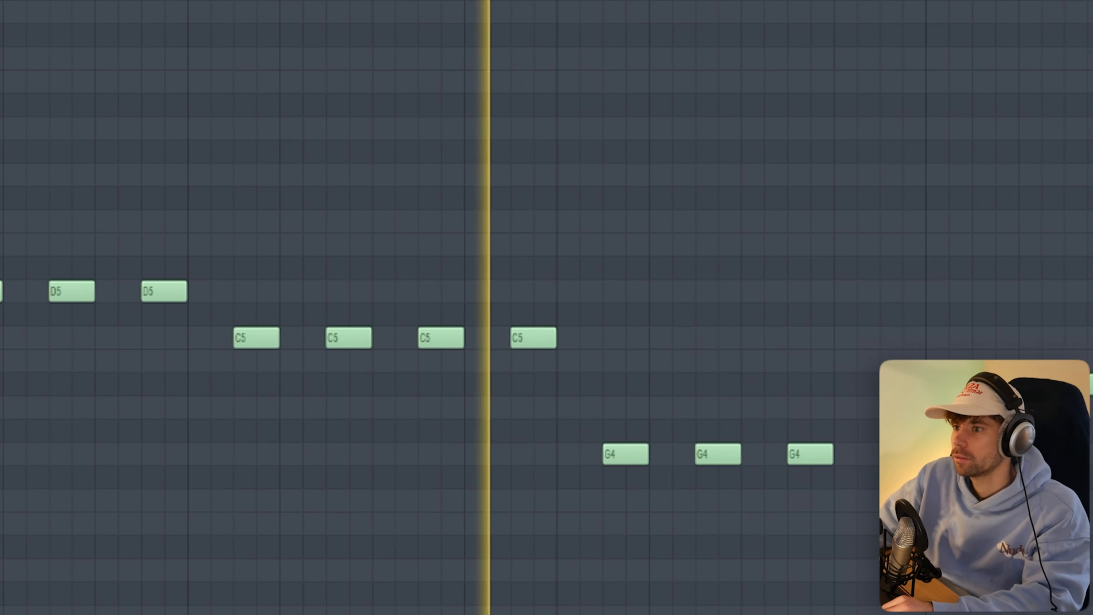
Review CamelCrusher and FabFilter Pro-Q 3 on the Serum 2 #2 mixer track while the bass pattern plays.
click(333, 27)
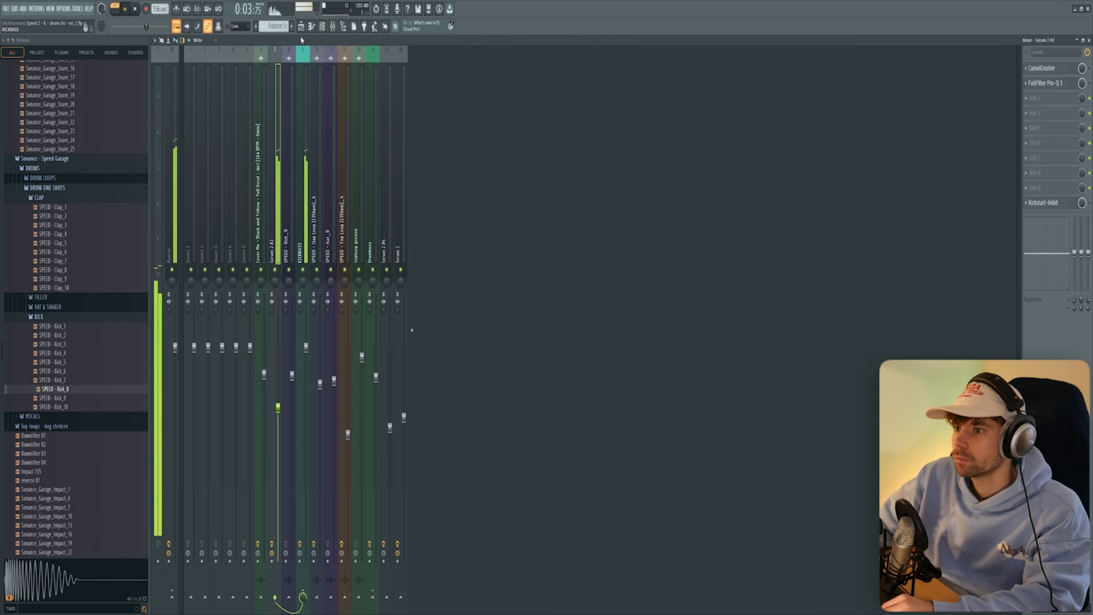
click(301, 27)
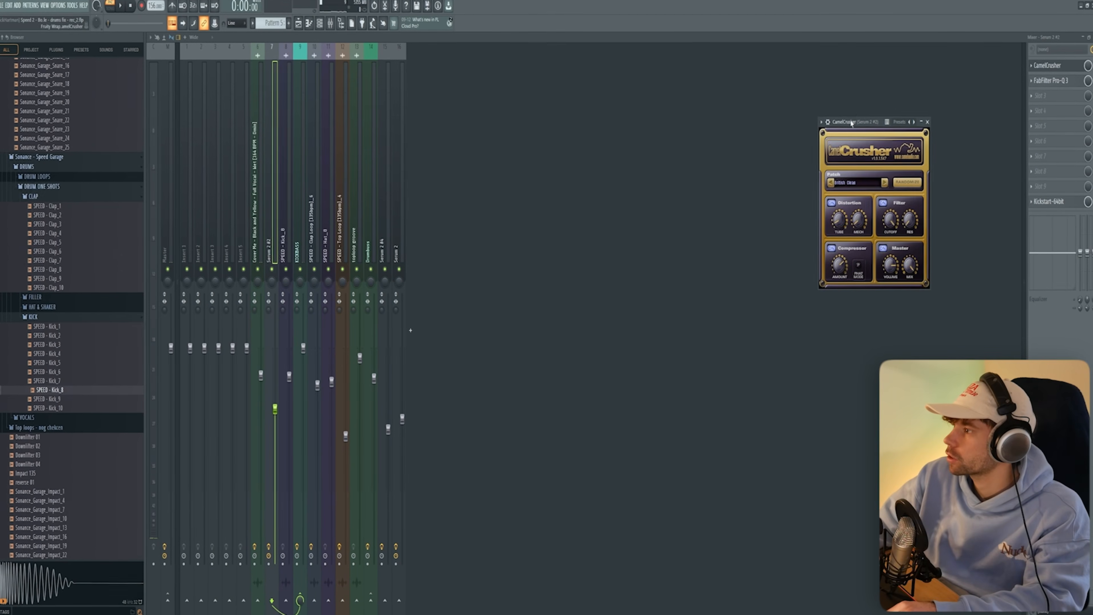
drag(851, 123, 616, 104)
key(space)
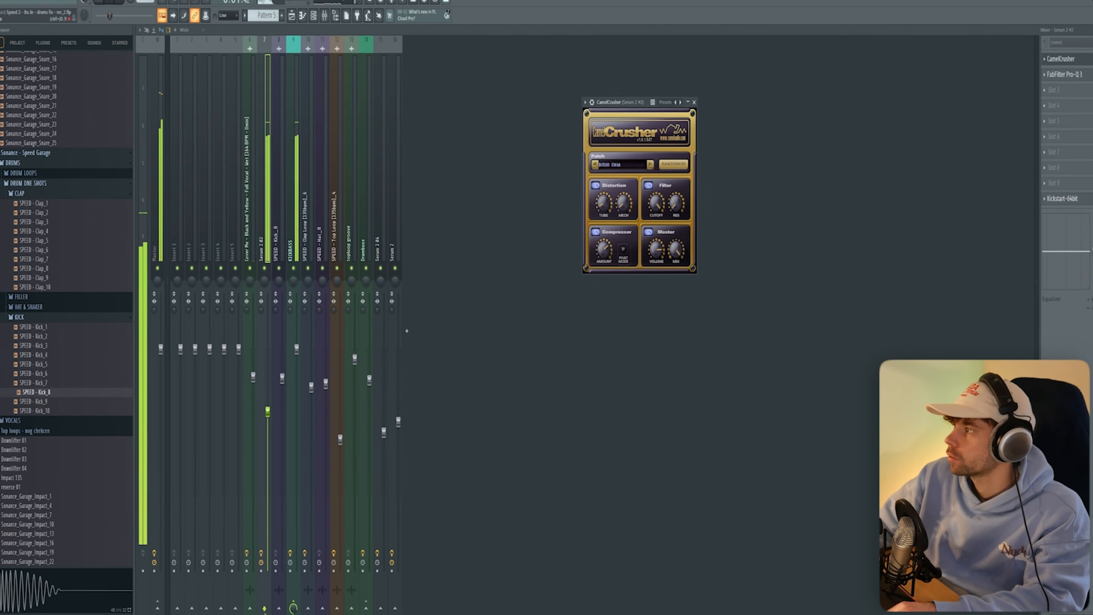
click(1064, 74)
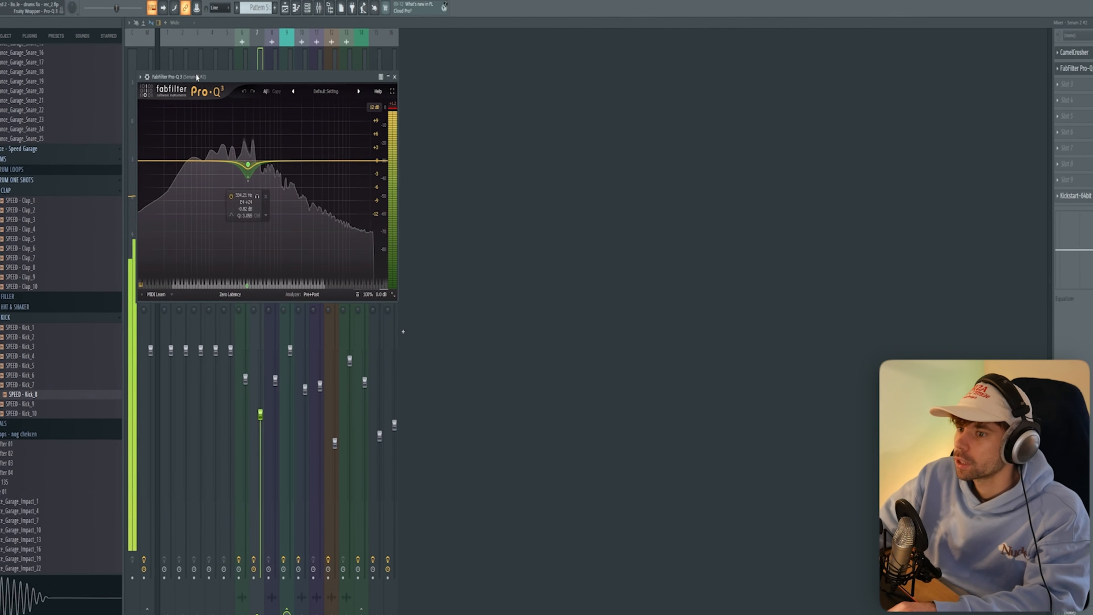
drag(197, 77, 496, 131)
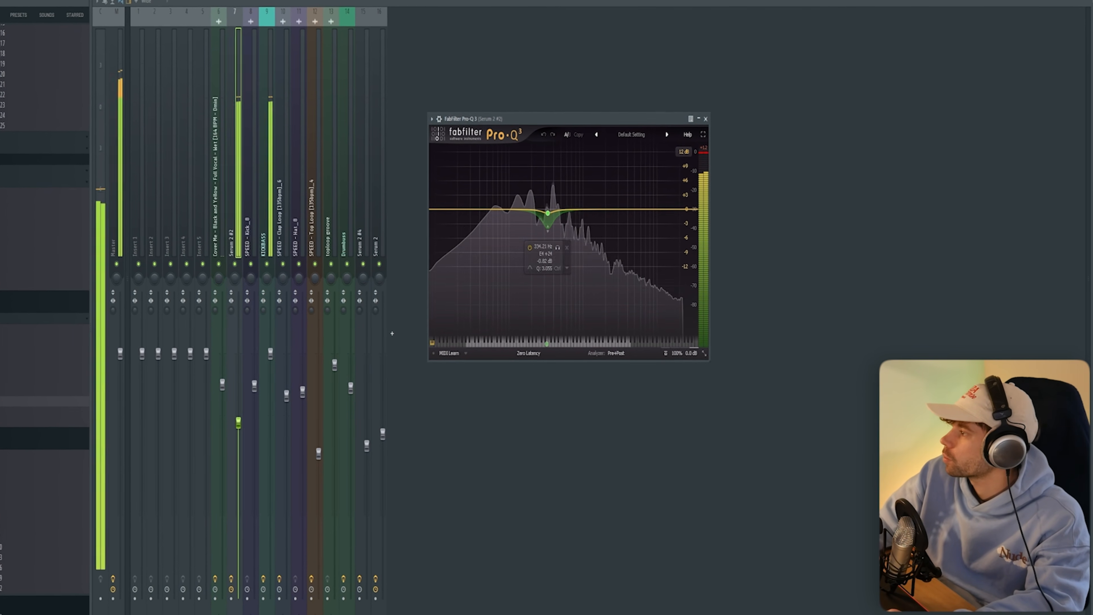
key(Escape)
drag(175, 54, 378, 87)
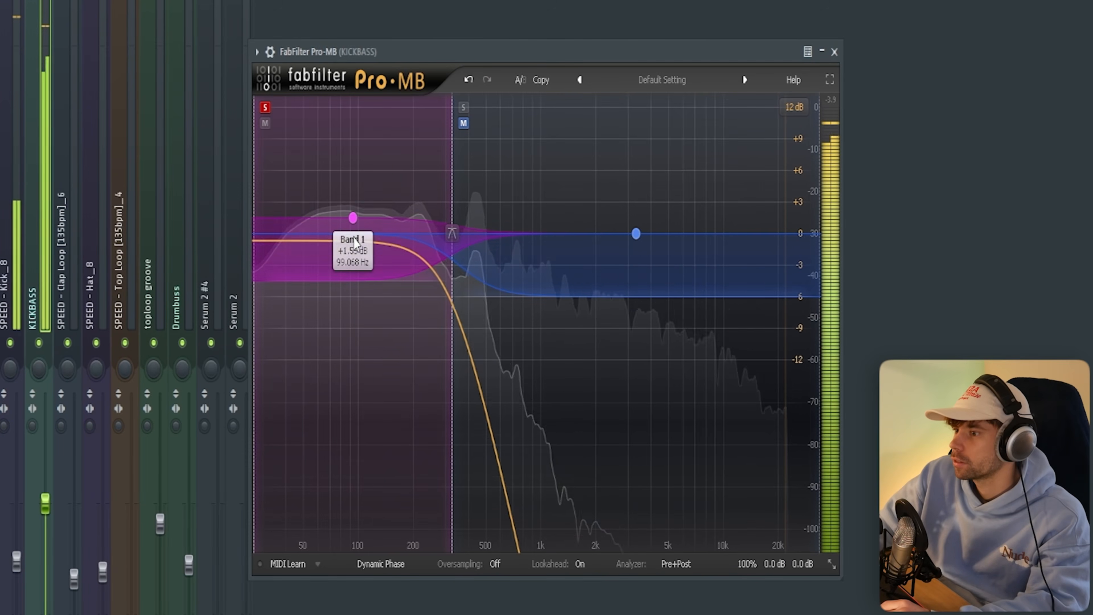
Examine the low and high bands of FabFilter Pro-MB on the KICKBASS track, toggling the solo of band 2.
click(356, 243)
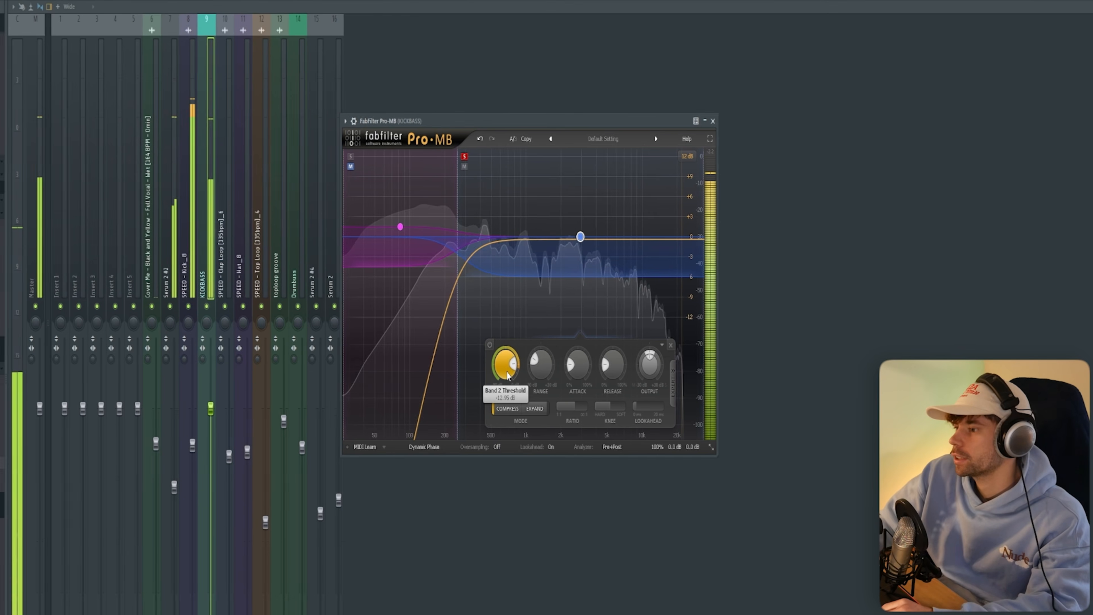
click(456, 157)
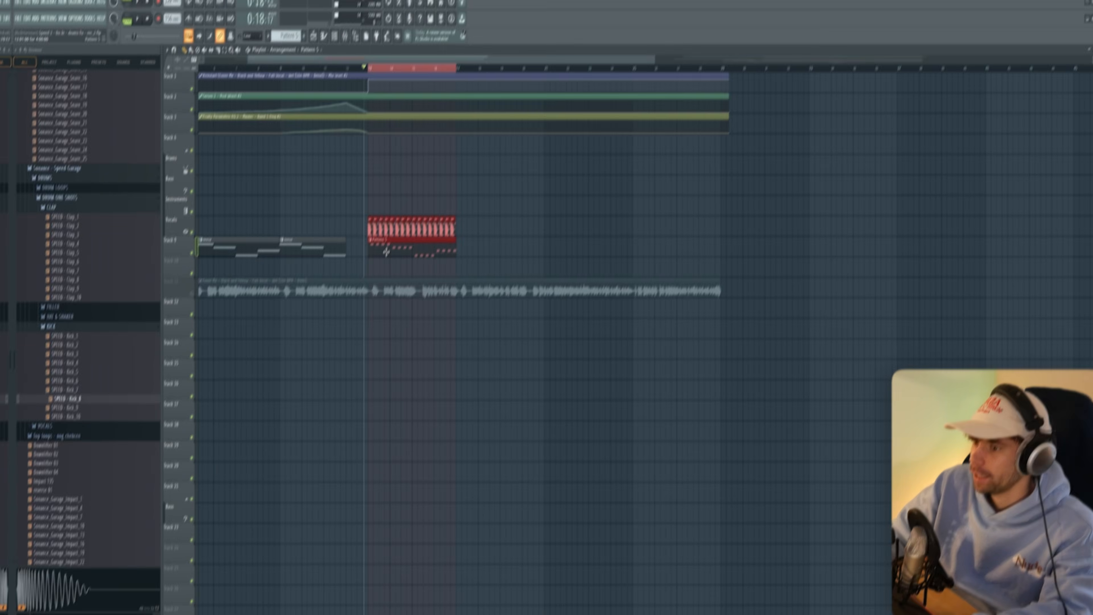
Duplicate the selected kick clips and bass pattern directly after the originals in the playlist.
drag(386, 252, 474, 241)
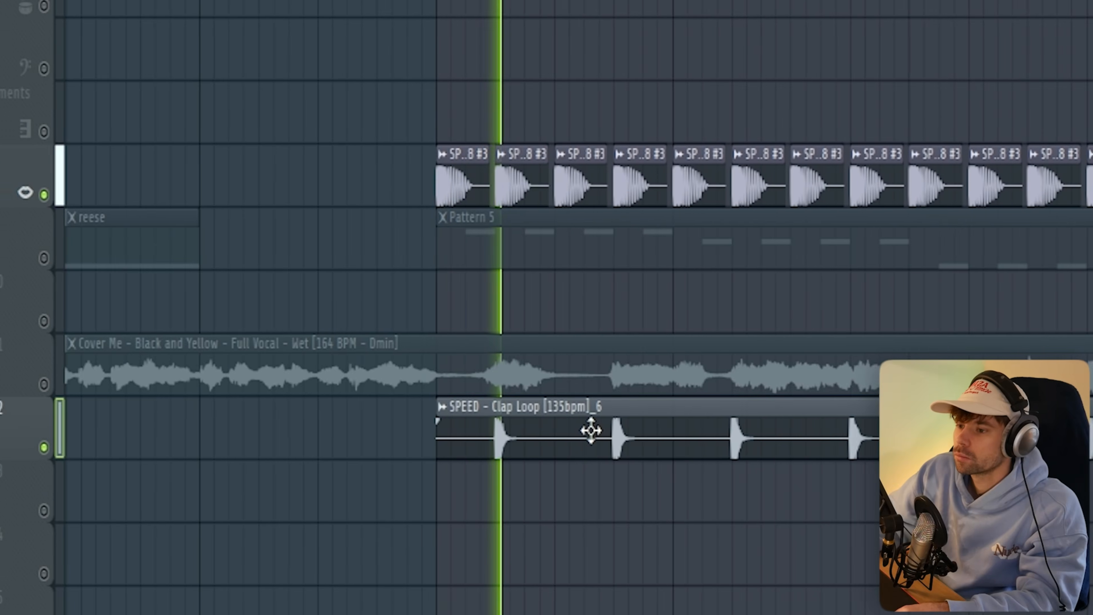
Place the Sonance_Garage_Snare_6 sample on Track 15, below the top loop clips.
scroll(590, 430, up, 4)
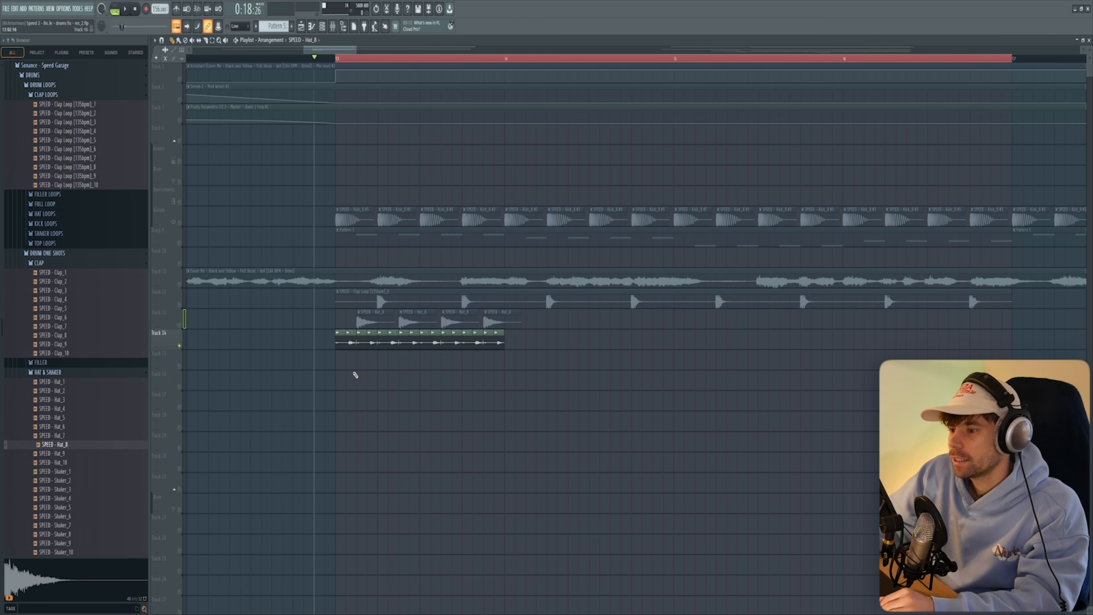
key(space)
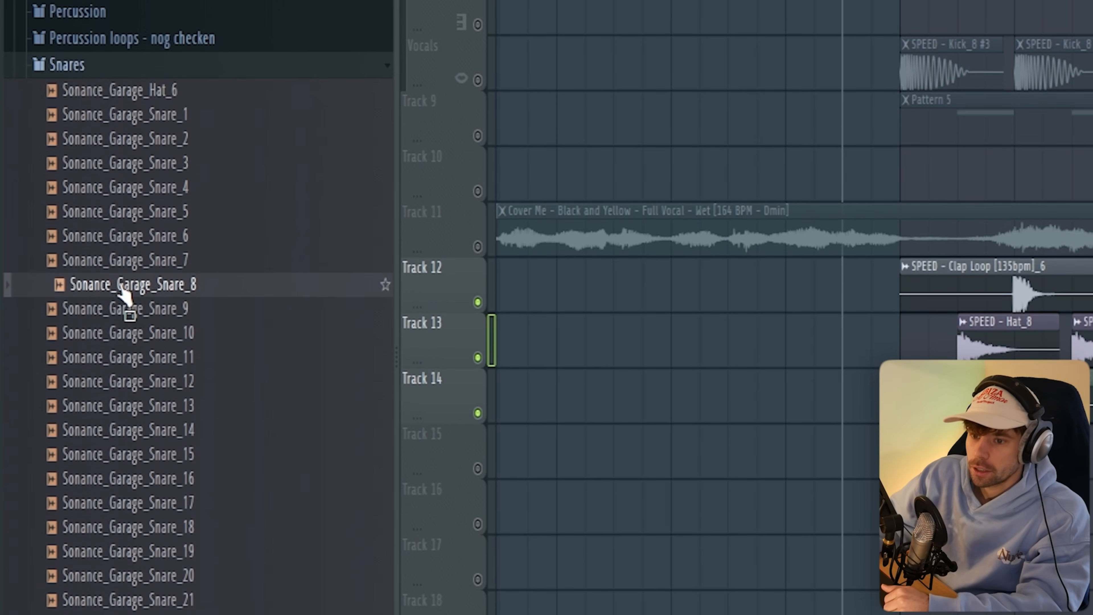
drag(125, 237, 1092, 446)
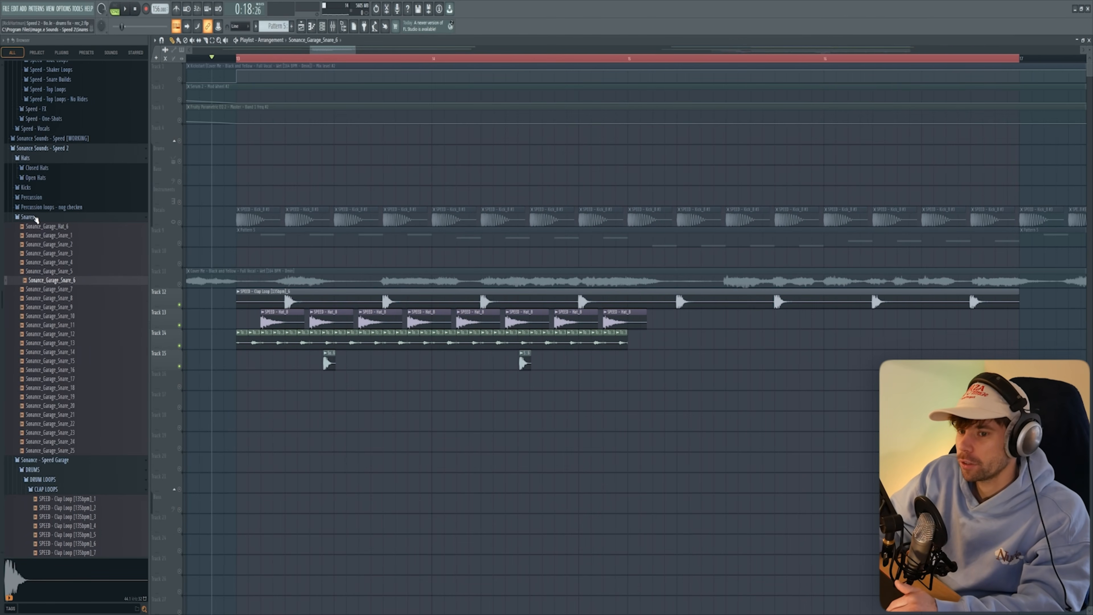
Switch from the Snares to the Percussion sample folder, pick Sonance_Garage_Percussion_9 and return to the playlist.
click(35, 217)
click(35, 199)
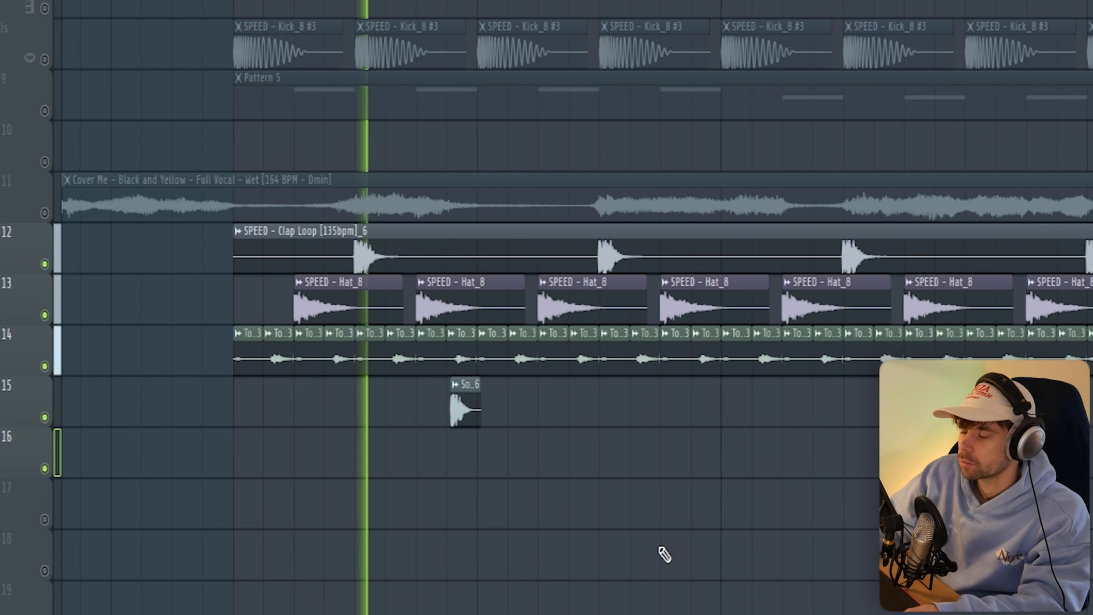
scroll(616, 553, down, 3)
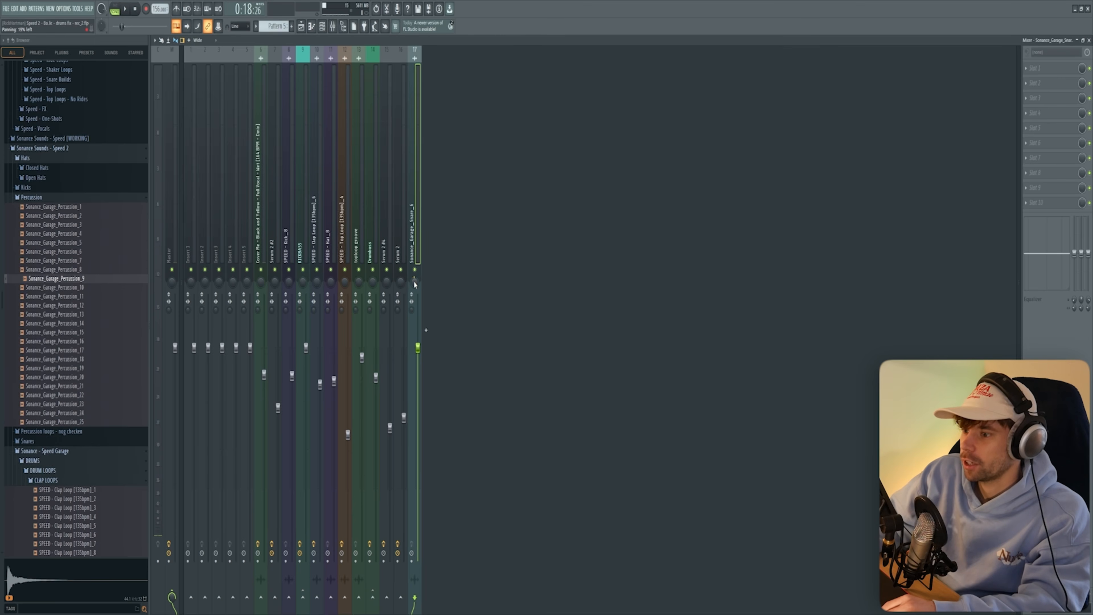
key(F5)
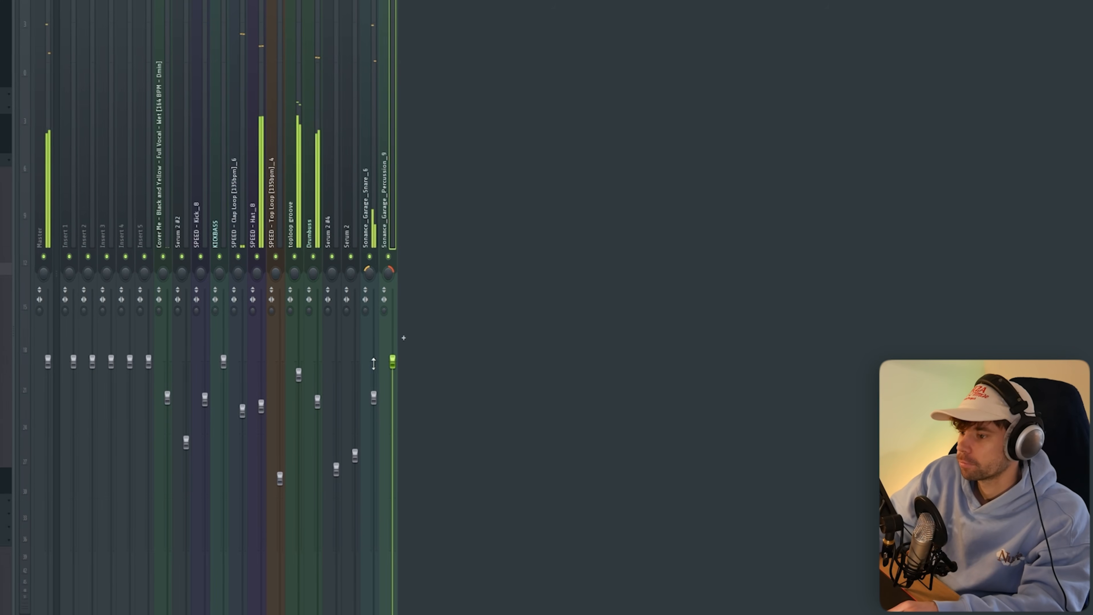
Lower the mixer volume of the added garage snare and percussion tracks.
drag(373, 363, 396, 418)
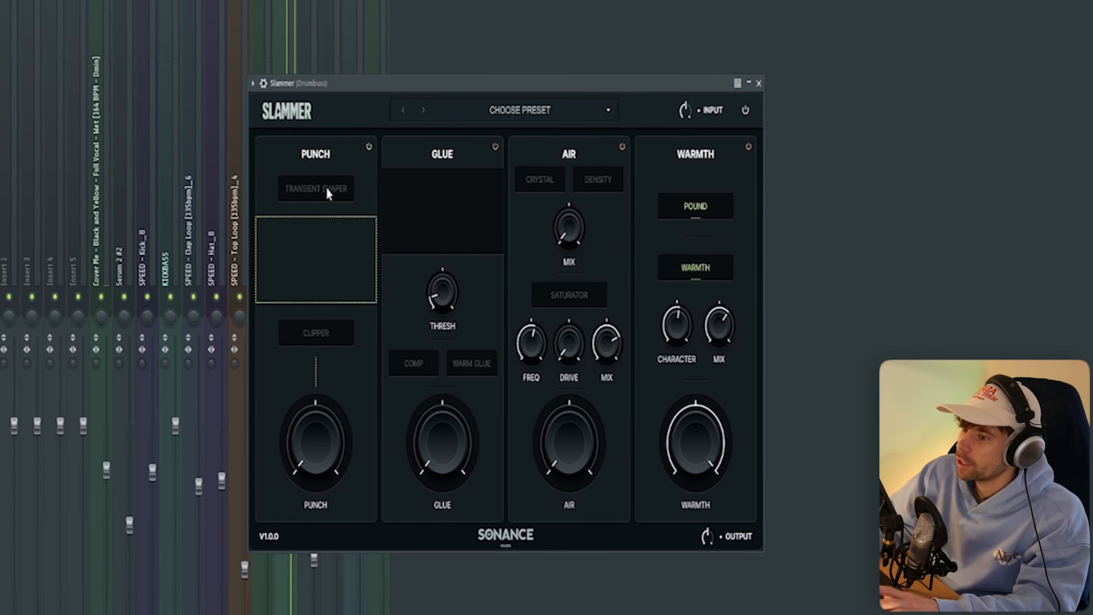
Enable the Transient Shaper in Slammer on the Drumbuss track, try the Clipper, and set Punch to about 41%.
click(326, 190)
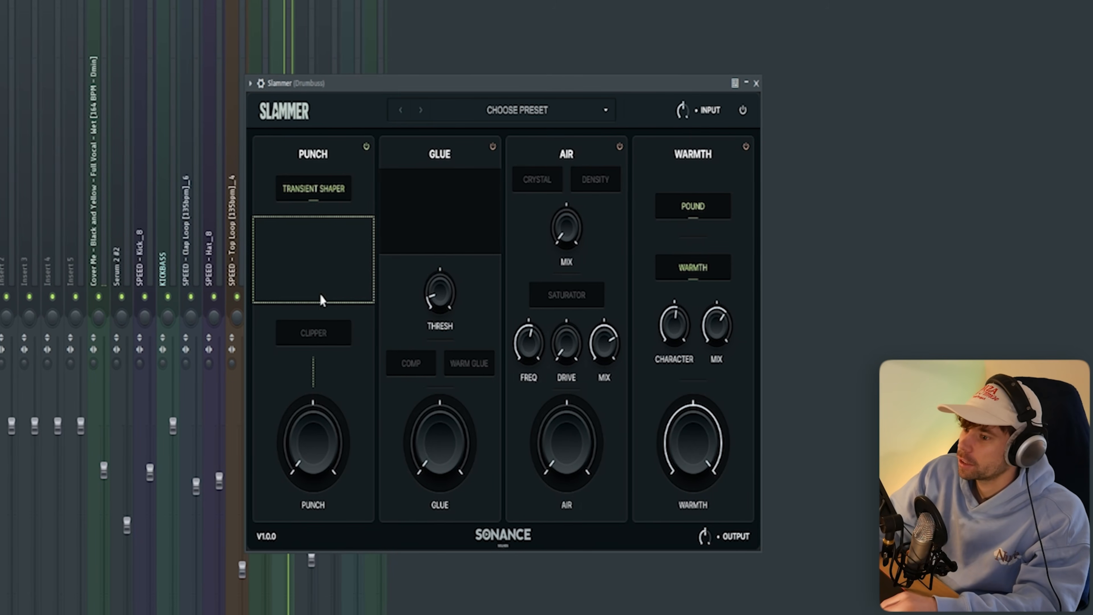
click(316, 332)
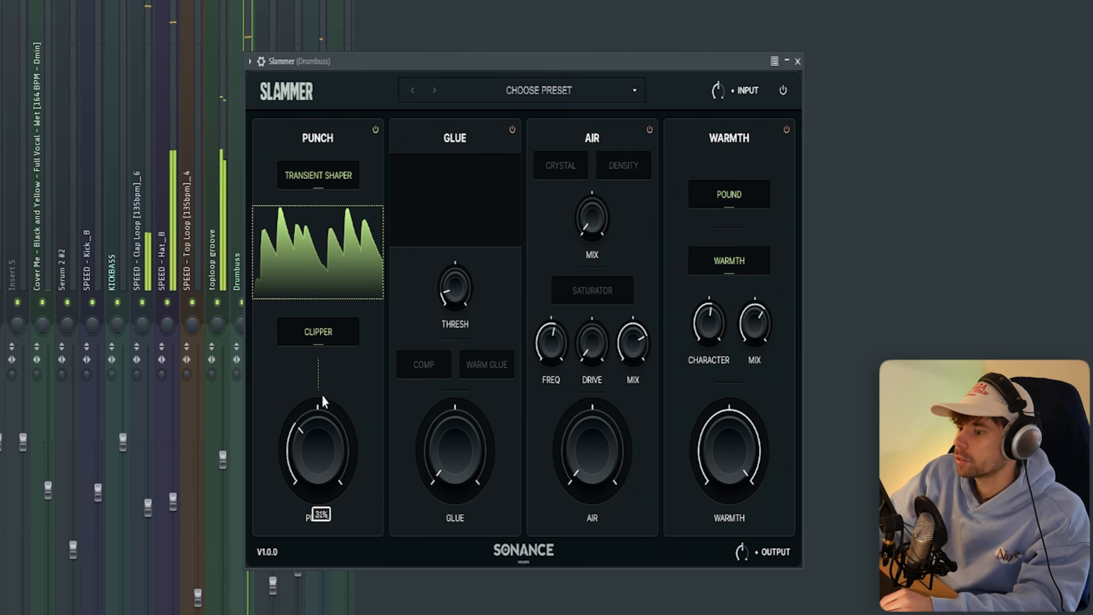
drag(338, 320, 312, 359)
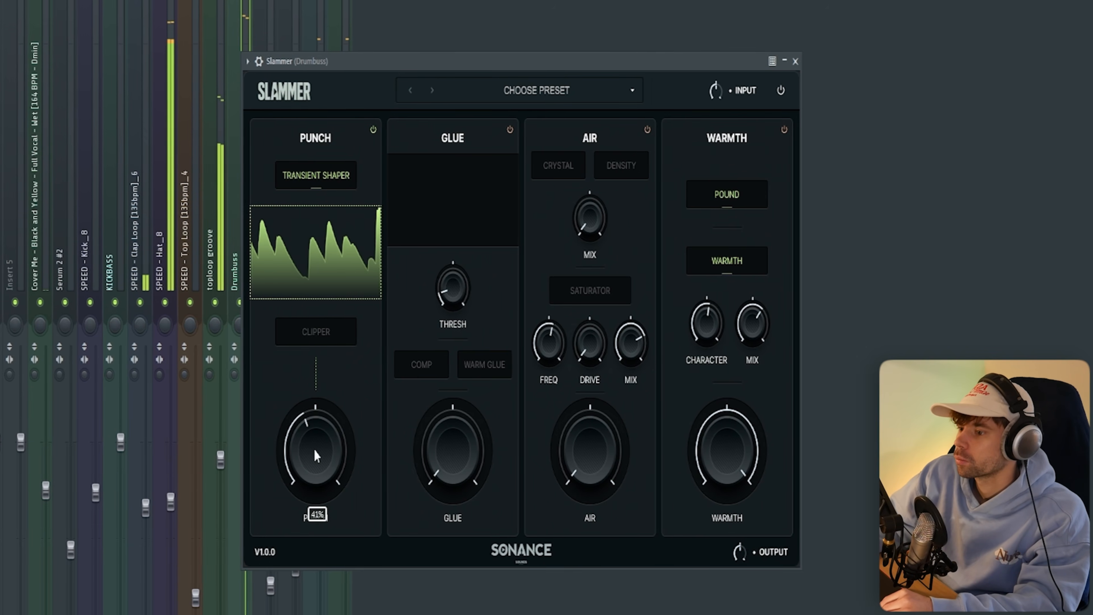
Enable Comp and Warm Glue in Slammer's Glue section, set its threshold to about -13 and raise the Glue amount slightly above 44%.
drag(315, 450, 310, 448)
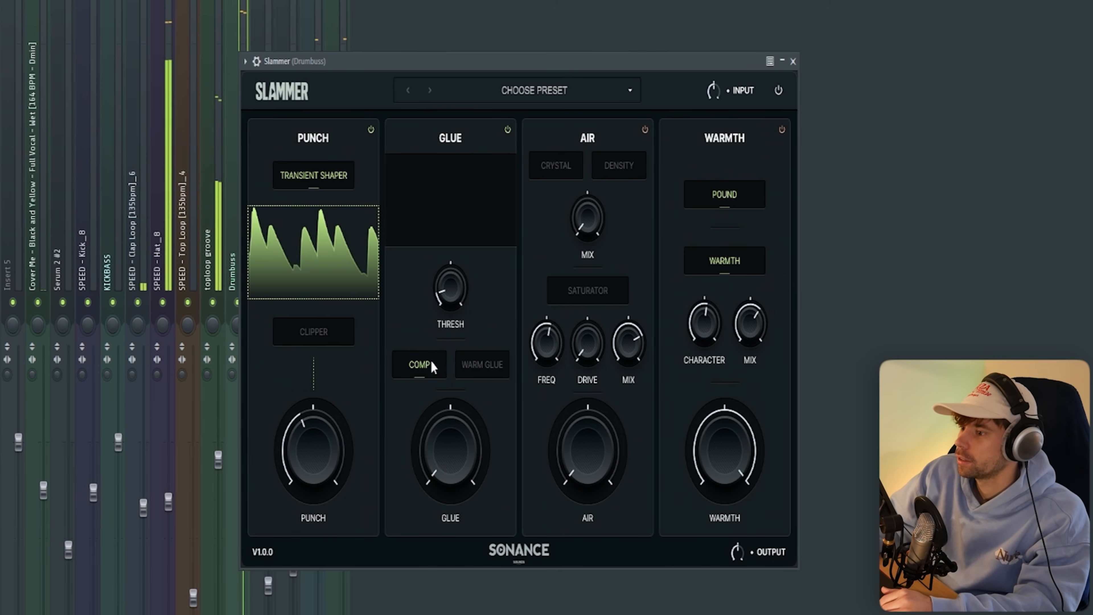
click(478, 366)
drag(449, 443, 467, 384)
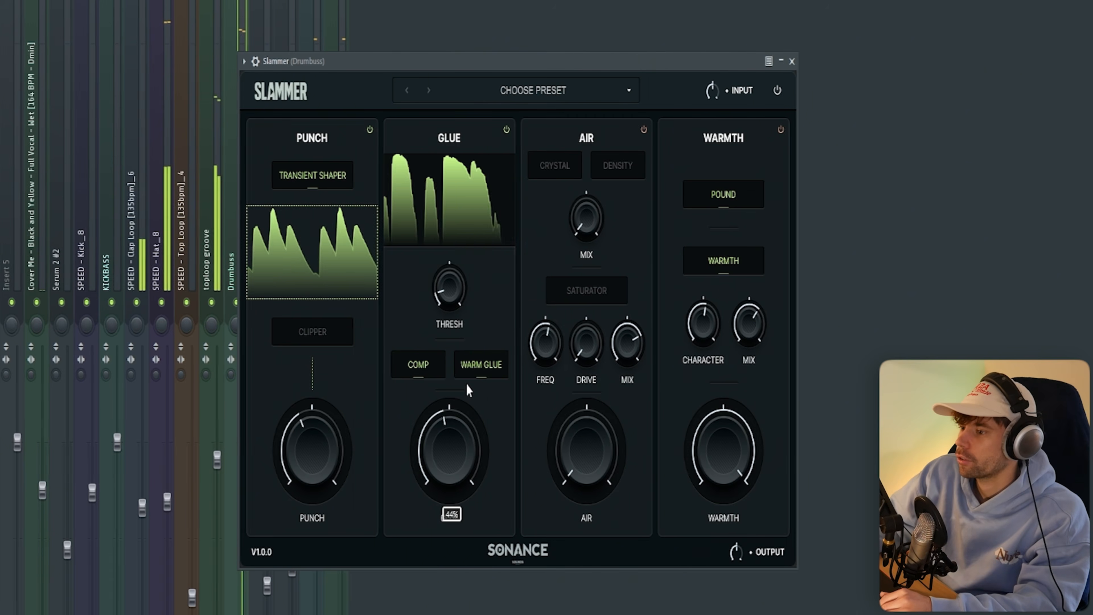
drag(456, 300, 470, 234)
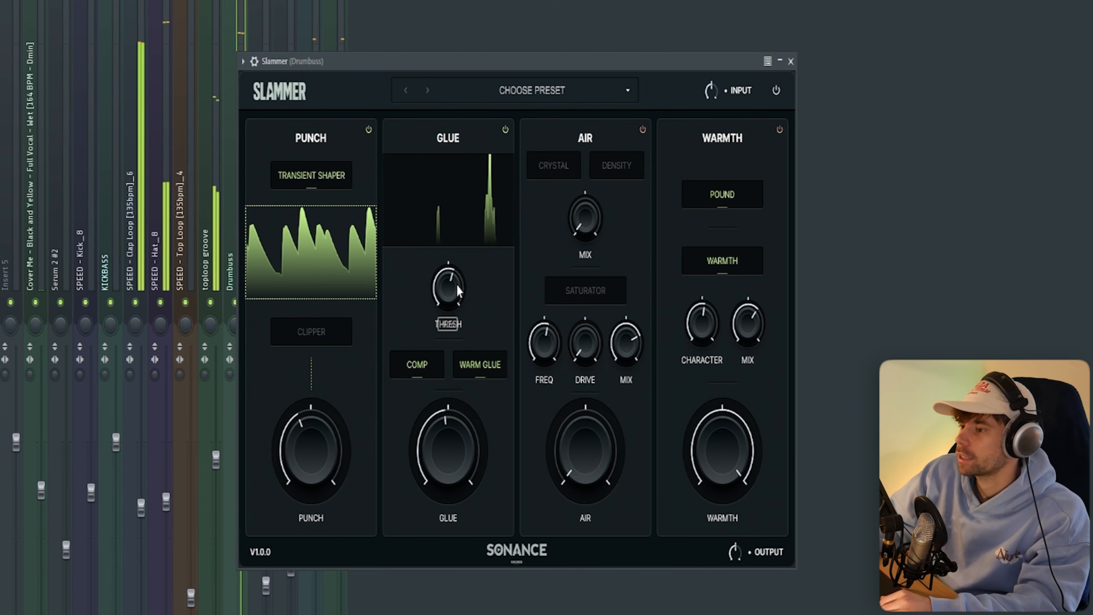
mouse_move(459, 291)
mouse_down()
mouse_move(460, 278)
mouse_move(452, 299)
mouse_up()
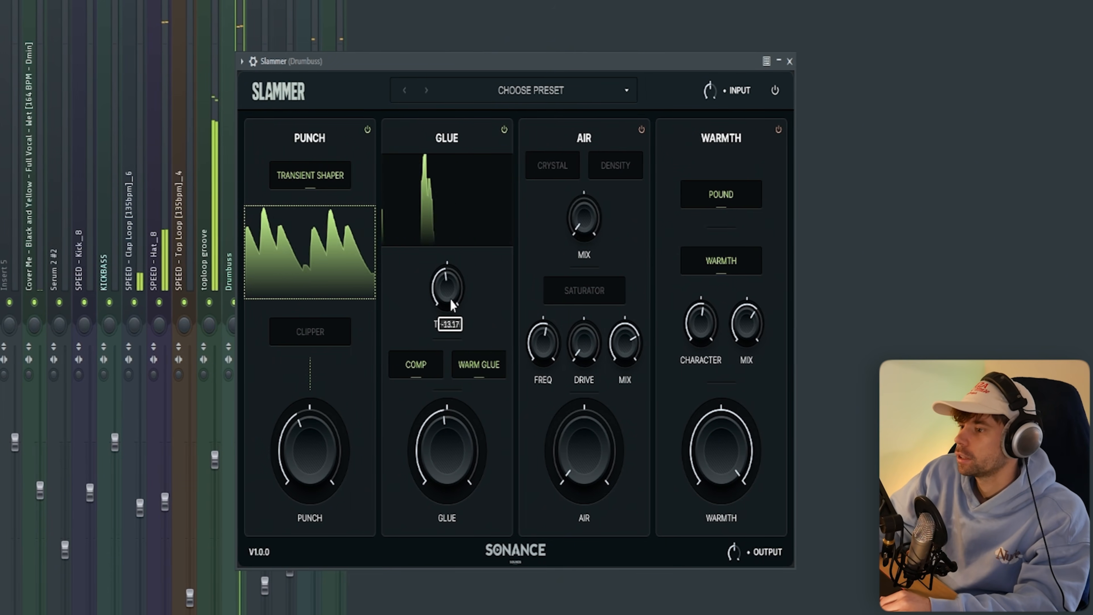
mouse_move(454, 444)
mouse_down()
mouse_move(481, 307)
mouse_move(454, 442)
mouse_move(454, 432)
mouse_up()
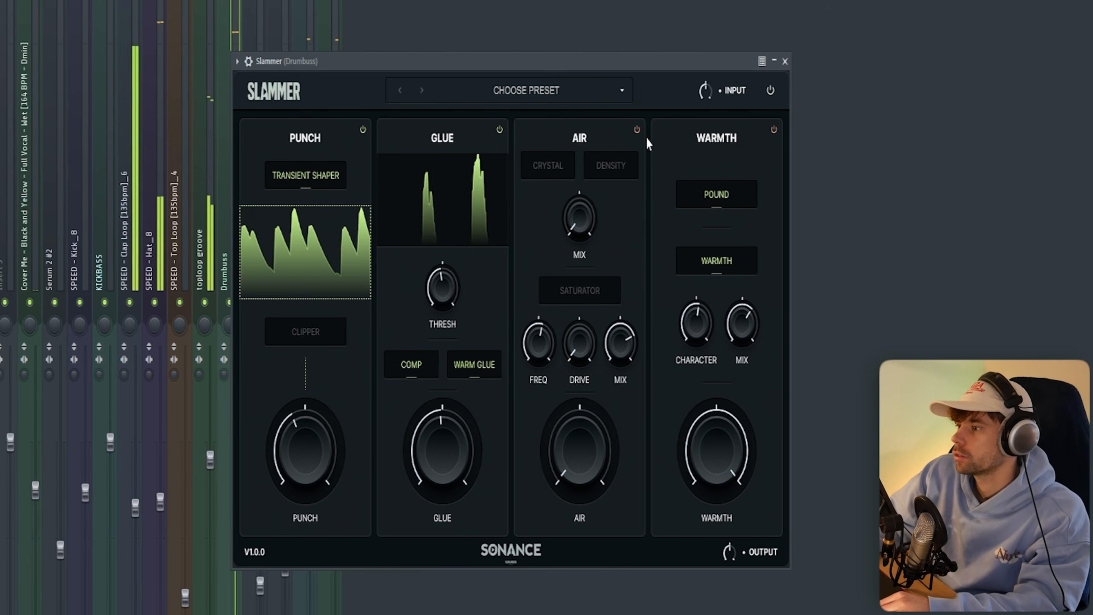
Enable Slammer's Air and Warmth sections with Crystal, Density and Pound active, and adjust the Air and Warmth amounts.
click(637, 130)
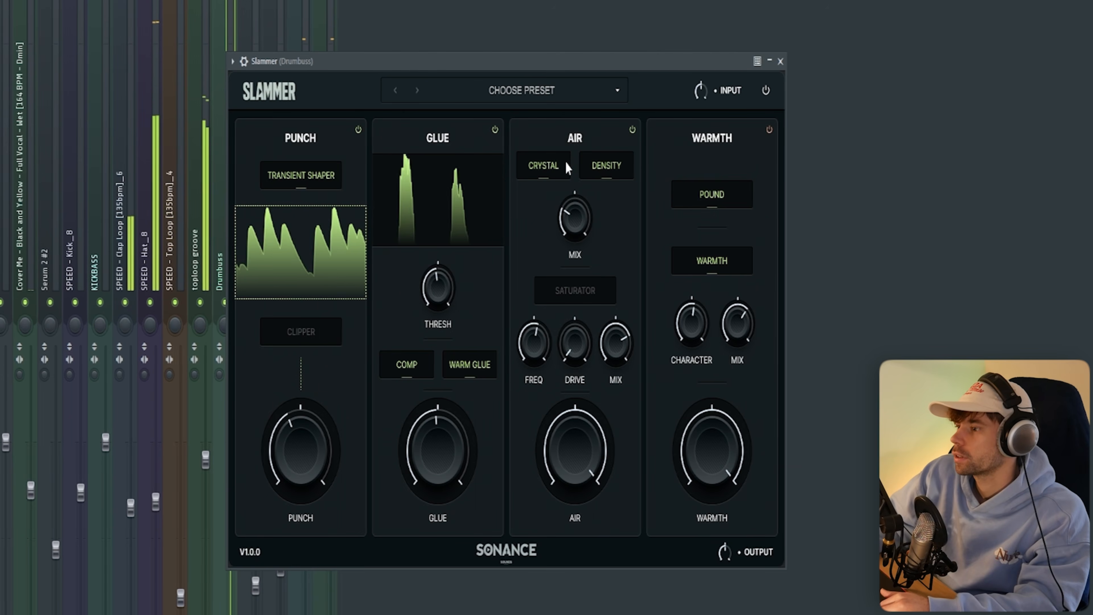
drag(575, 456, 581, 538)
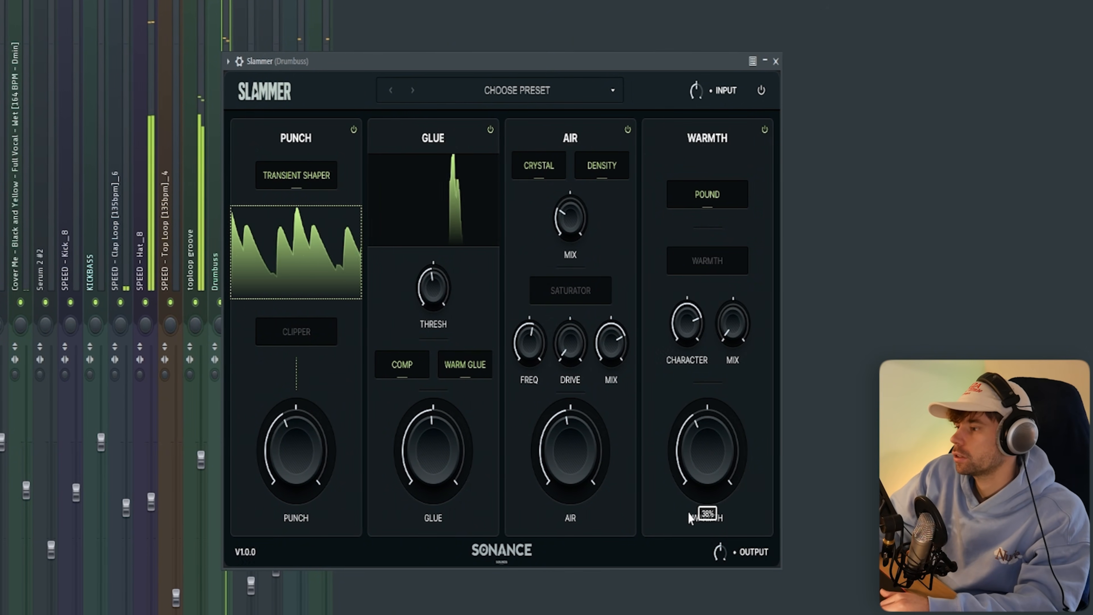
drag(688, 516, 684, 473)
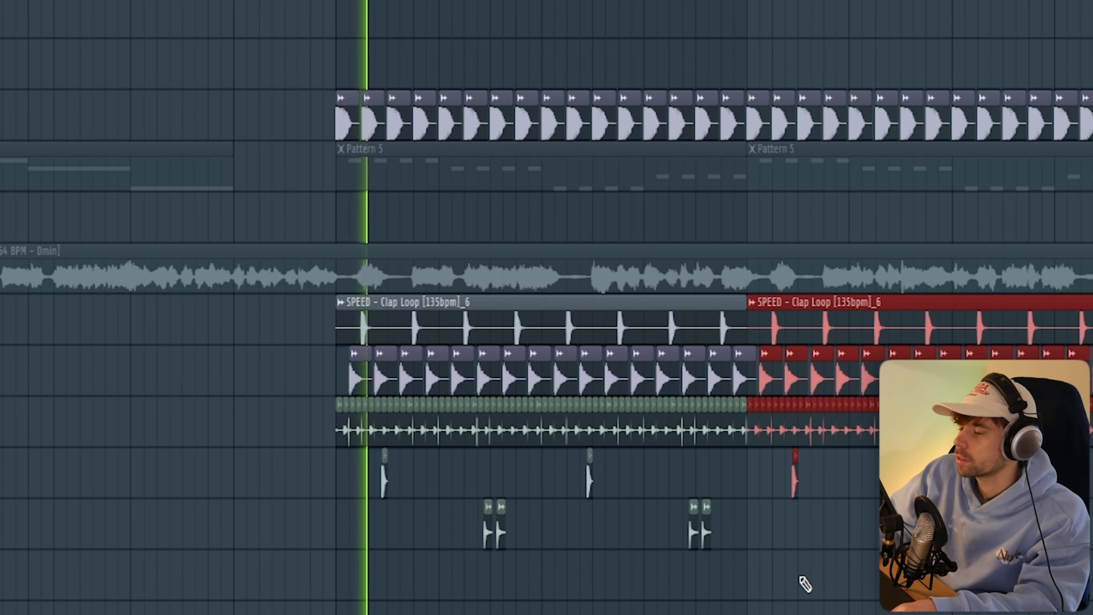
Copy the percussion, reverse, kick, snare build and crash fill clips from the end of the drop section to the end of the build-up.
scroll(512, 607, down, 3)
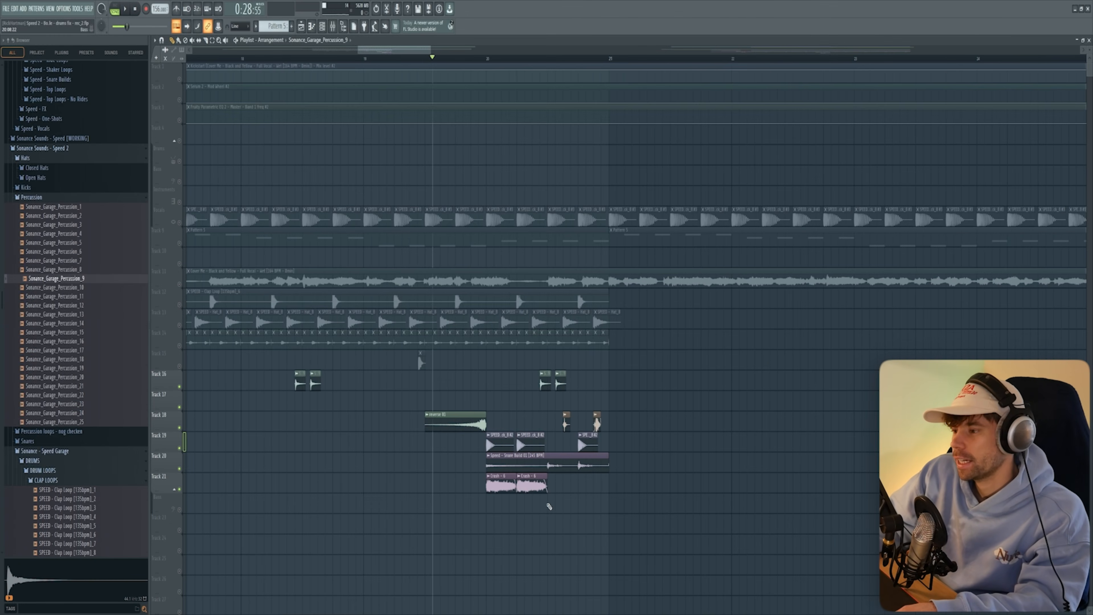
scroll(548, 517, up, 1)
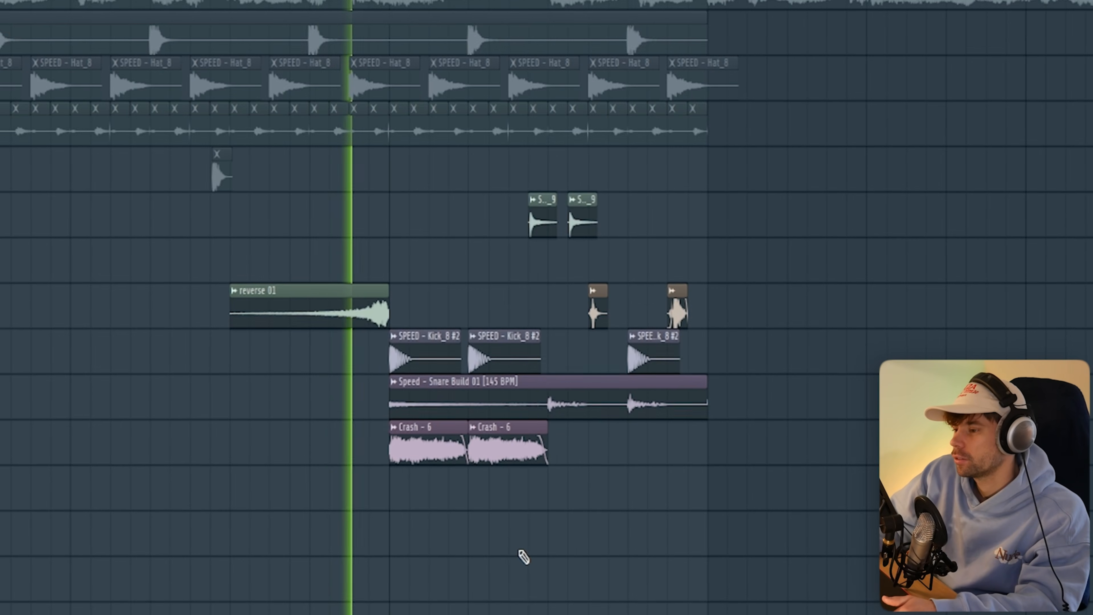
scroll(536, 533, down, 2)
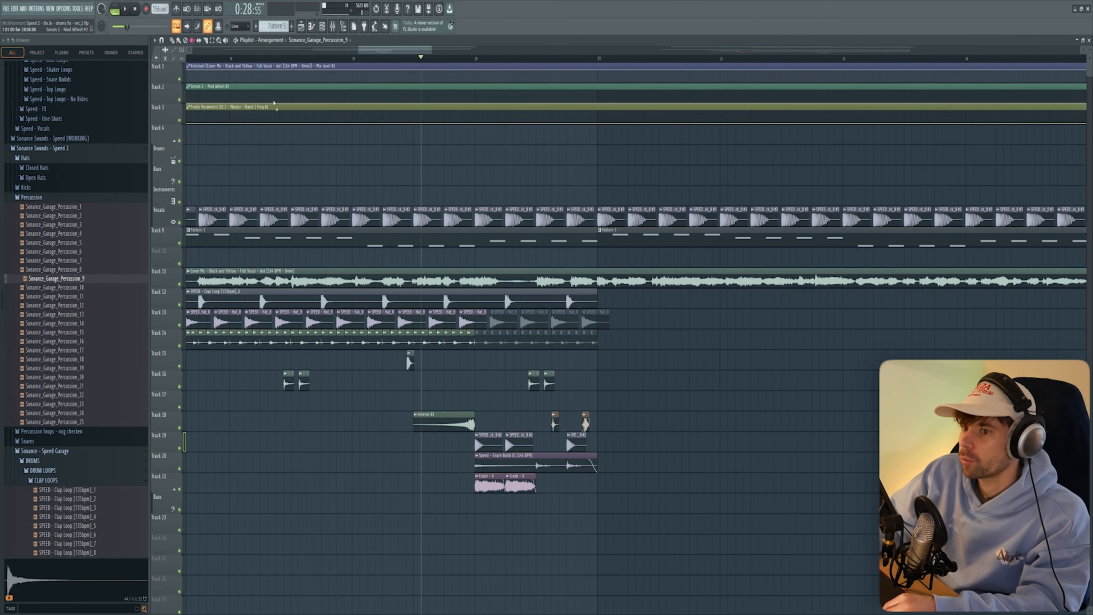
scroll(527, 116, down, 3)
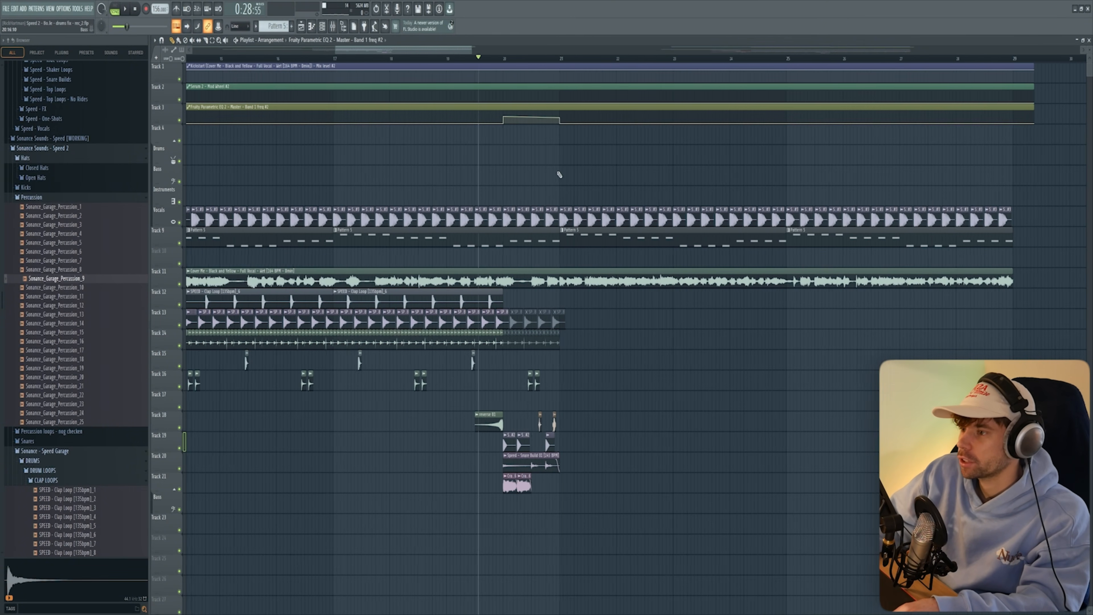
scroll(559, 173, up, 3)
drag(519, 372, 605, 452)
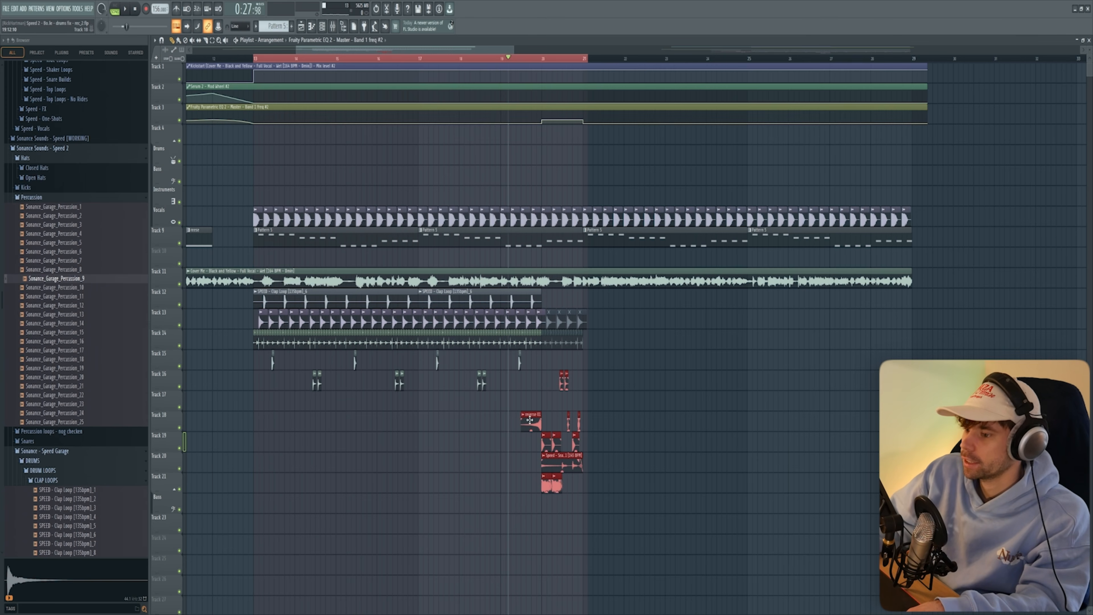
scroll(497, 509, up, 6)
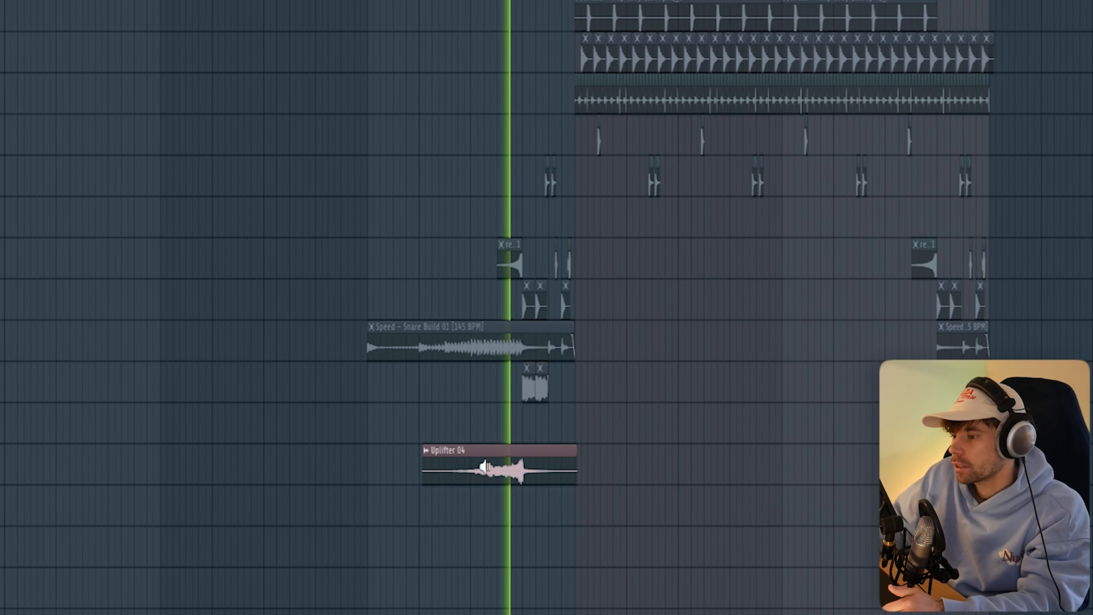
Select the drop section's drum and fill clips on Tracks 12 to 21 and duplicate them directly after it.
drag(771, 512, 498, 293)
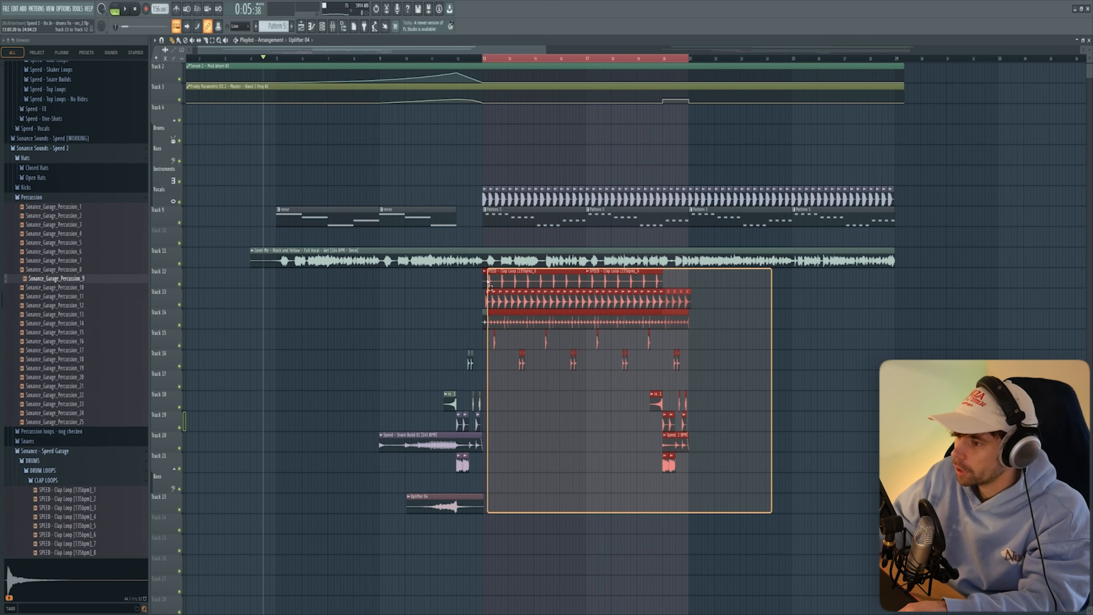
drag(485, 279, 483, 278)
key(ctrl+b)
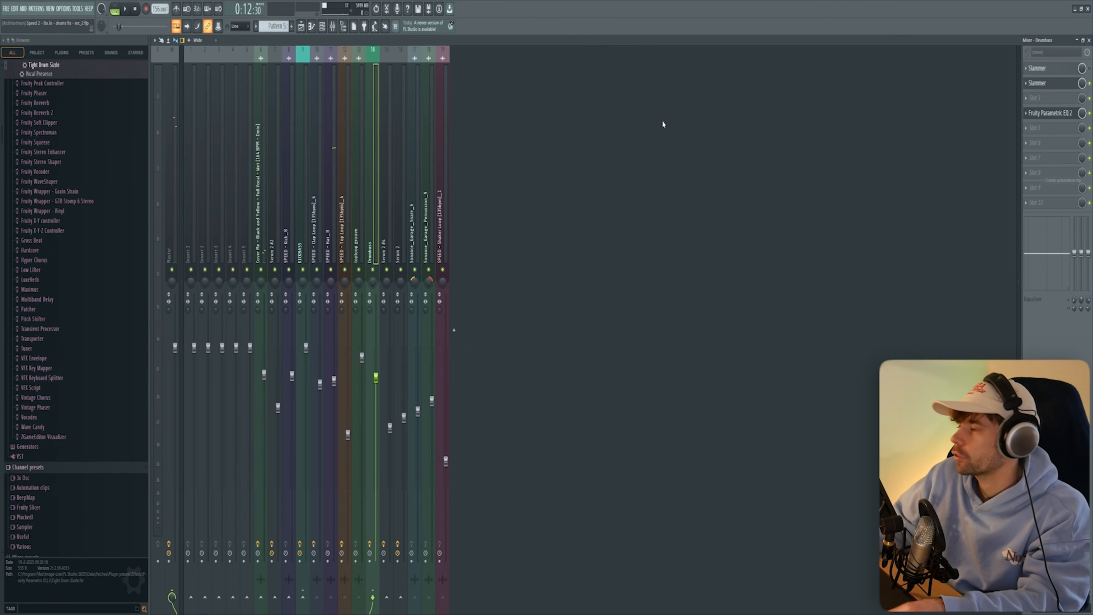
Return to the playlist and examine the Drumbuss EQ mix level and Endless Smile intensity automation over the build-up from bar 9 to 13.
click(301, 27)
click(301, 26)
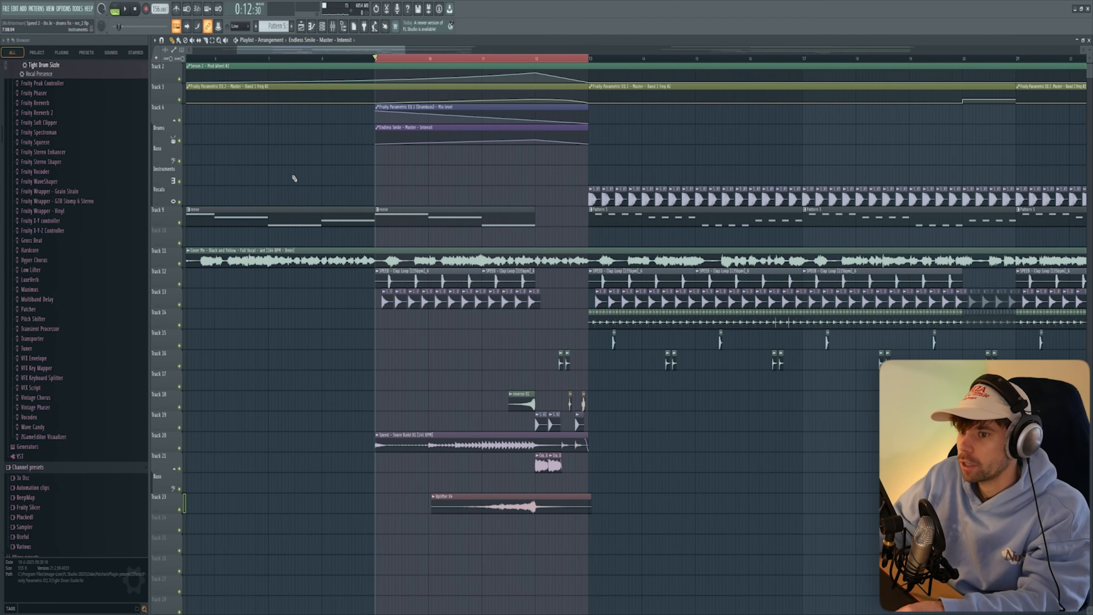
scroll(288, 179, down, 2)
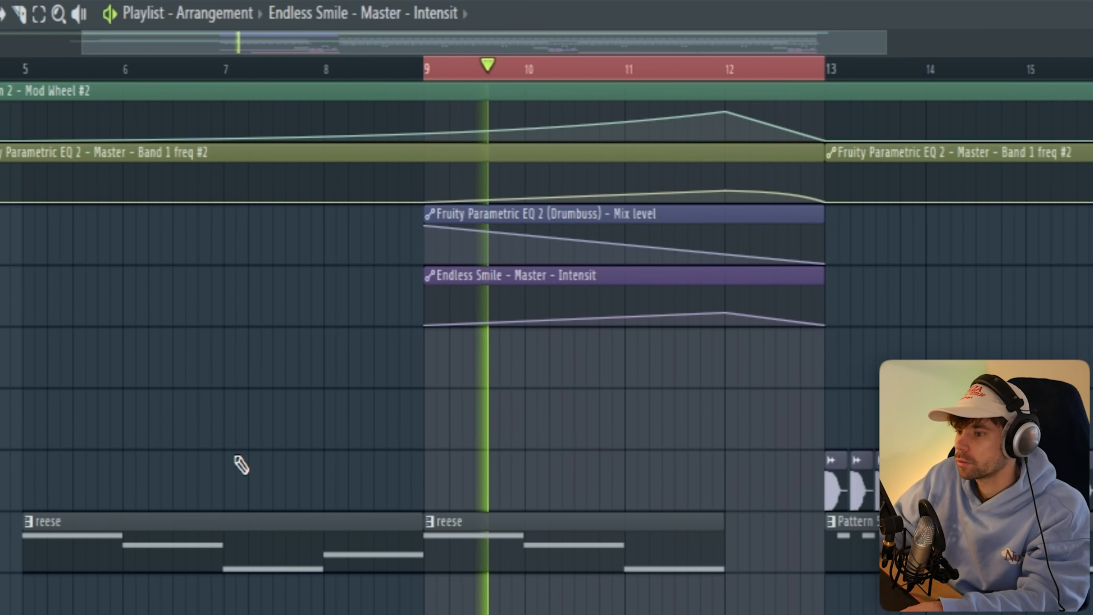